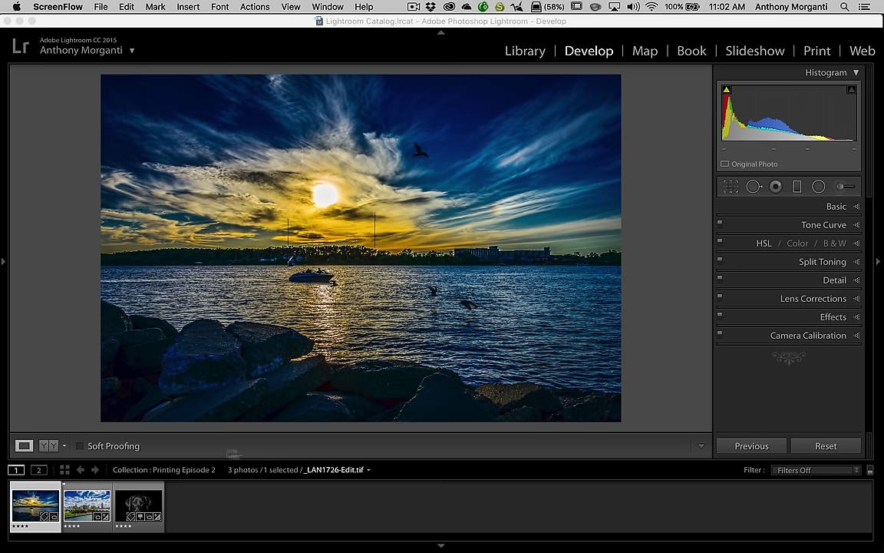
Hide the toolbar beneath the photo and show it again.
{"action": "left_click", "coordinate": [408, 449]}
{"action": "key", "text": "t"}
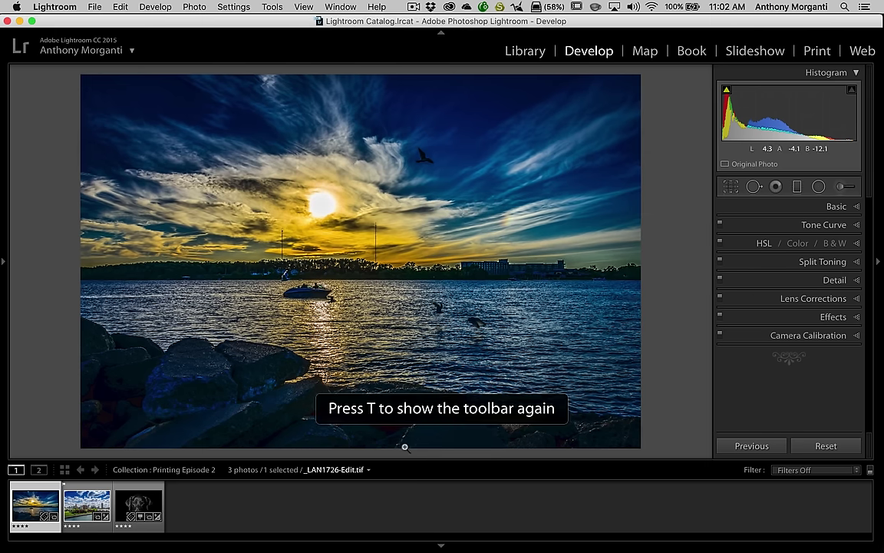
{"action": "key", "text": "t"}
{"action": "key", "text": "t"}
{"action": "key", "text": "t"}
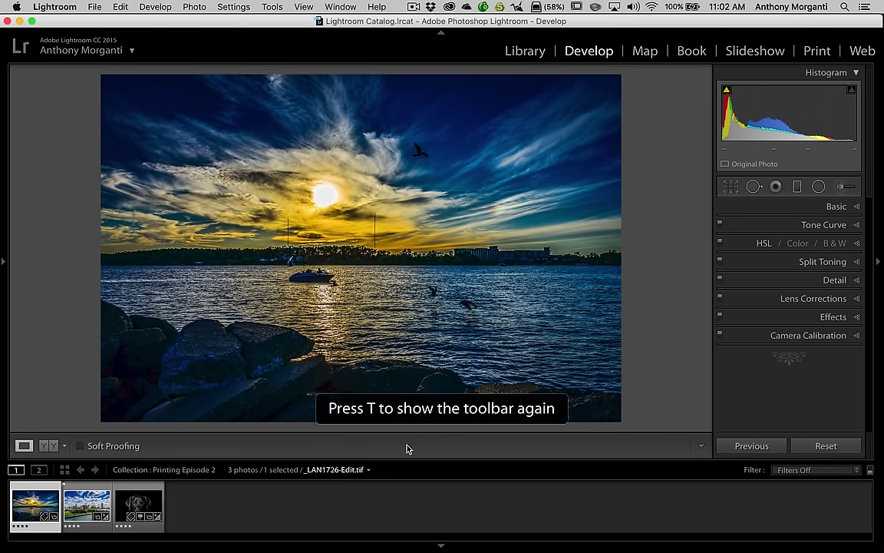
Turn on soft proofing for the sunset photo, switching it off and on again to compare with the normal view.
{"action": "left_click", "coordinate": [80, 445]}
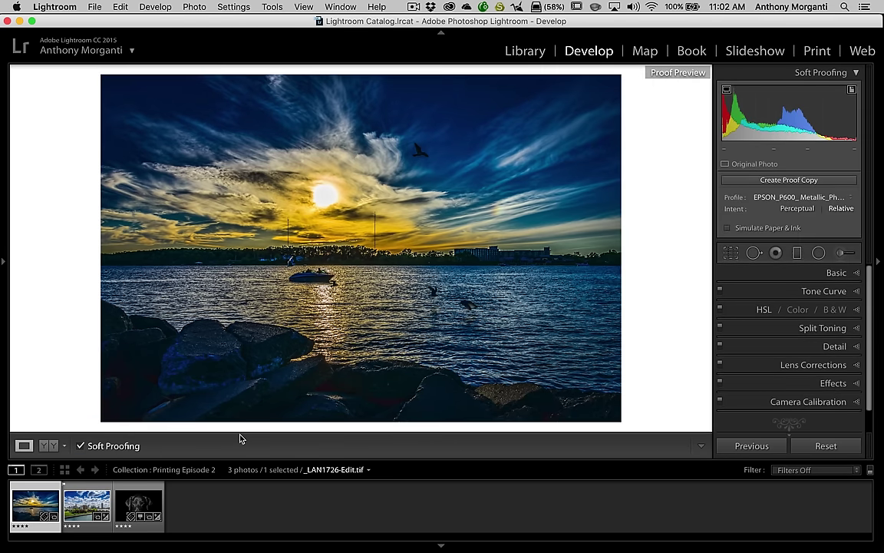
{"action": "key", "text": "s"}
{"action": "key", "text": "s"}
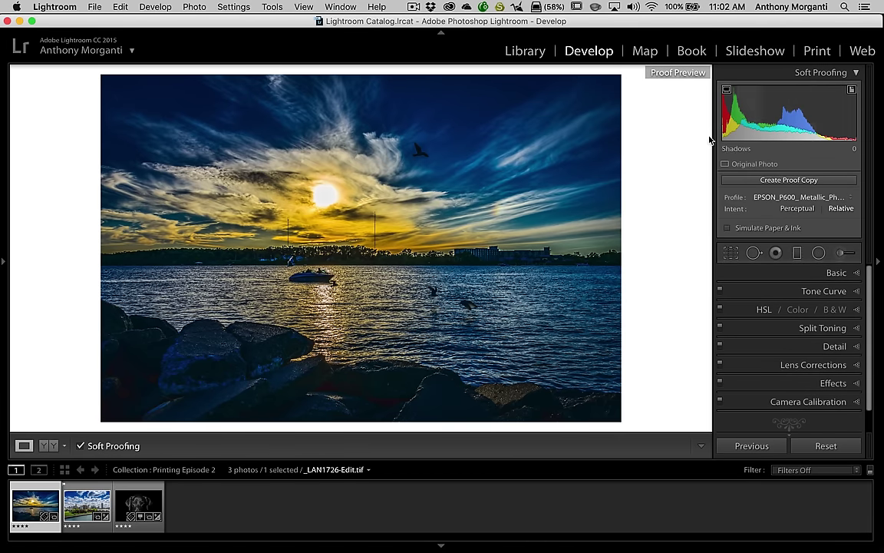
{"action": "key", "text": "s"}
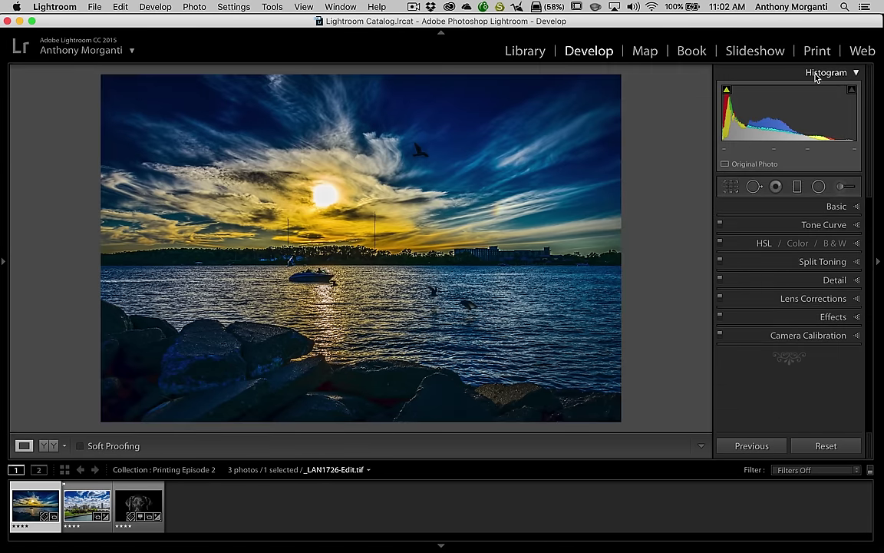
{"action": "key", "text": "s"}
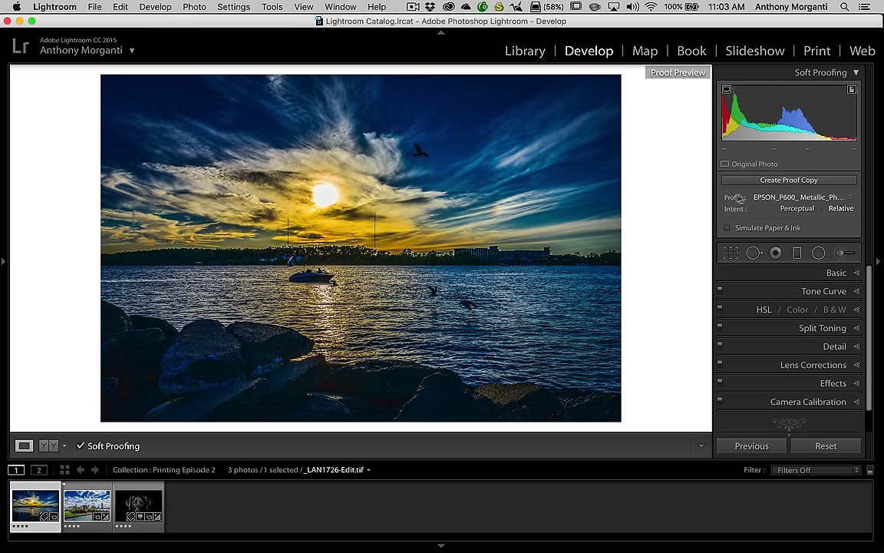
Examine the full list of installed Canon and Epson printer profiles and which ones are enabled for soft proofing.
{"action": "left_click", "coordinate": [850, 198]}
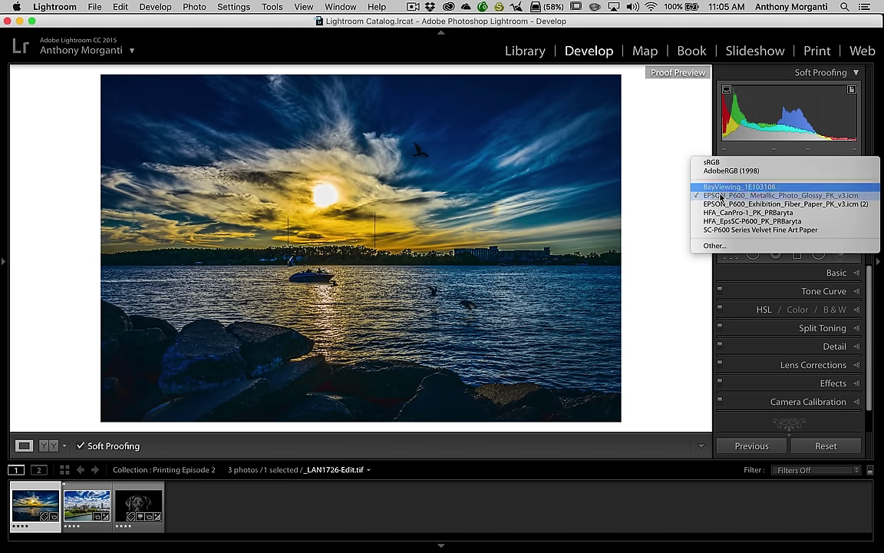
{"action": "left_click", "coordinate": [712, 246]}
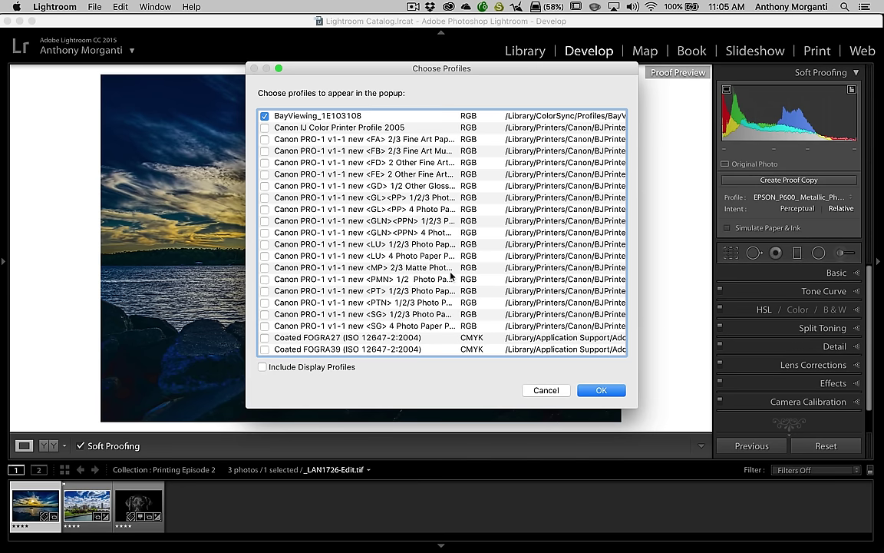
{"action": "scroll", "coordinate": [395, 252], "scroll_direction": "down", "scroll_amount": 15}
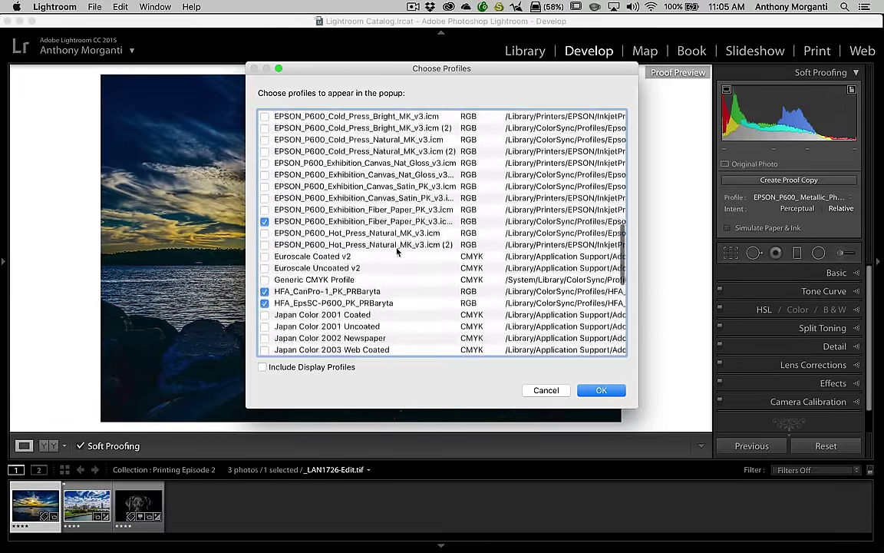
{"action": "scroll", "coordinate": [397, 251], "scroll_direction": "down", "scroll_amount": 10}
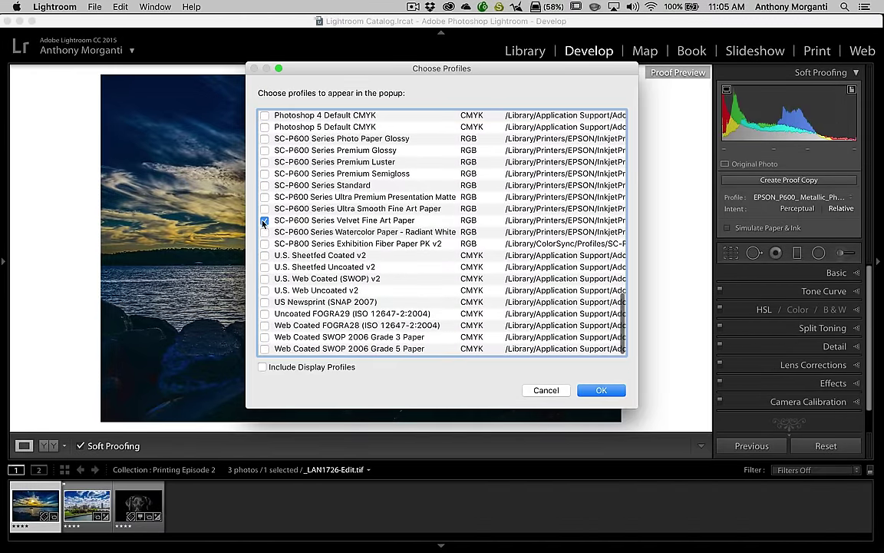
{"action": "scroll", "coordinate": [264, 207], "scroll_direction": "up", "scroll_amount": 5}
{"action": "left_click", "coordinate": [265, 190]}
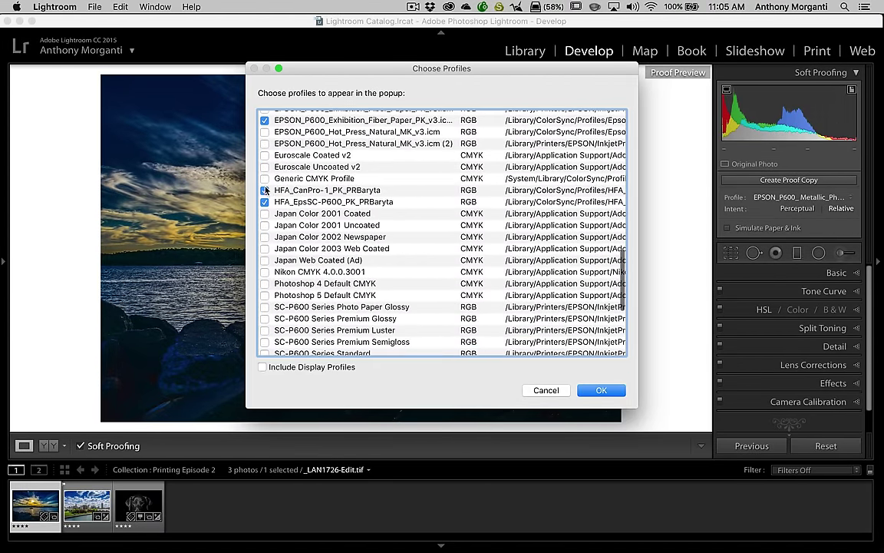
{"action": "scroll", "coordinate": [267, 198], "scroll_direction": "up", "scroll_amount": 20}
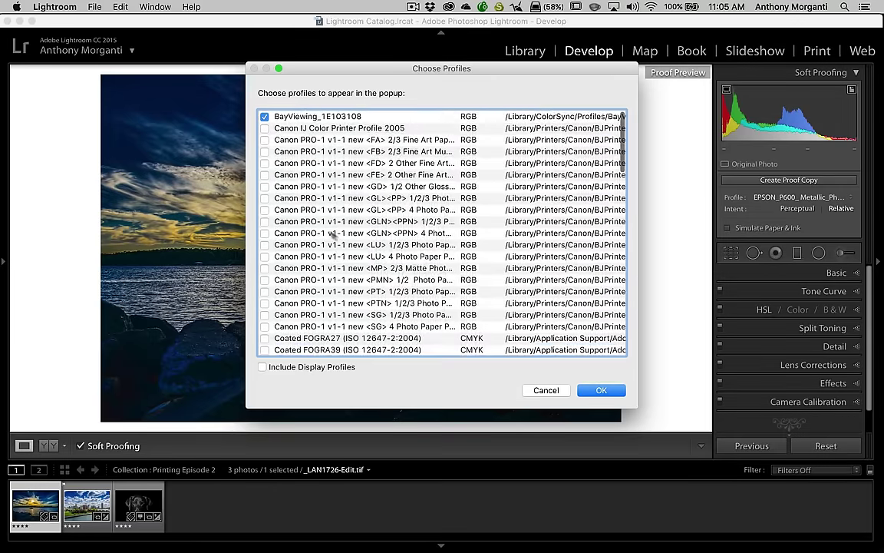
{"action": "scroll", "coordinate": [334, 234], "scroll_direction": "down", "scroll_amount": 15}
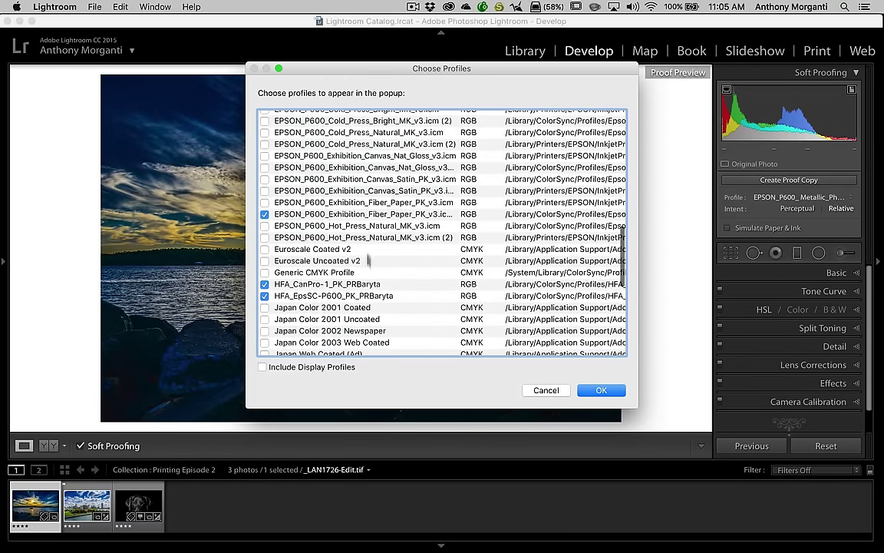
{"action": "scroll", "coordinate": [384, 267], "scroll_direction": "down", "scroll_amount": 5}
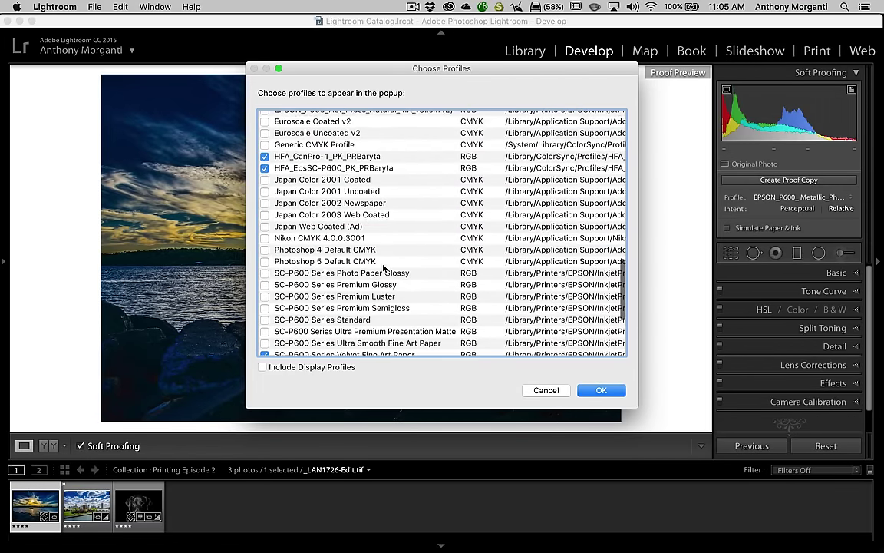
{"action": "scroll", "coordinate": [380, 266], "scroll_direction": "up", "scroll_amount": 10}
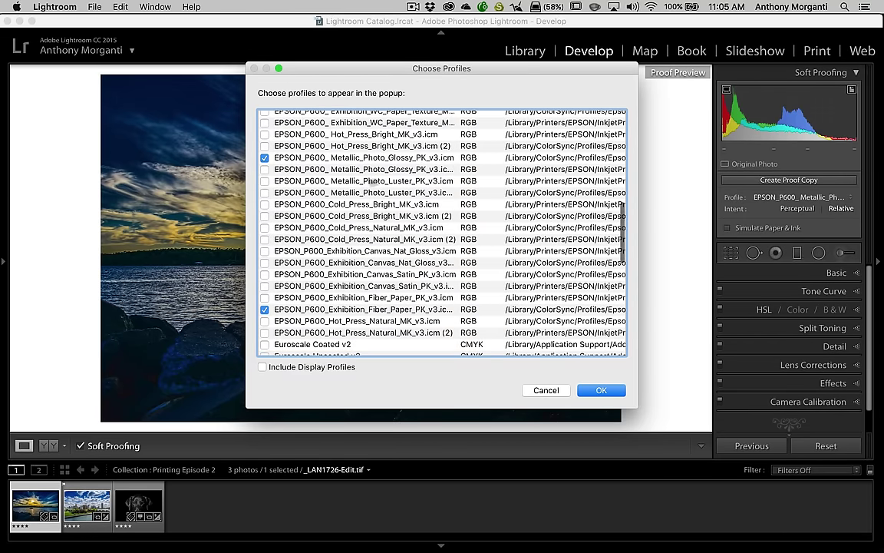
{"action": "scroll", "coordinate": [294, 204], "scroll_direction": "up", "scroll_amount": 5}
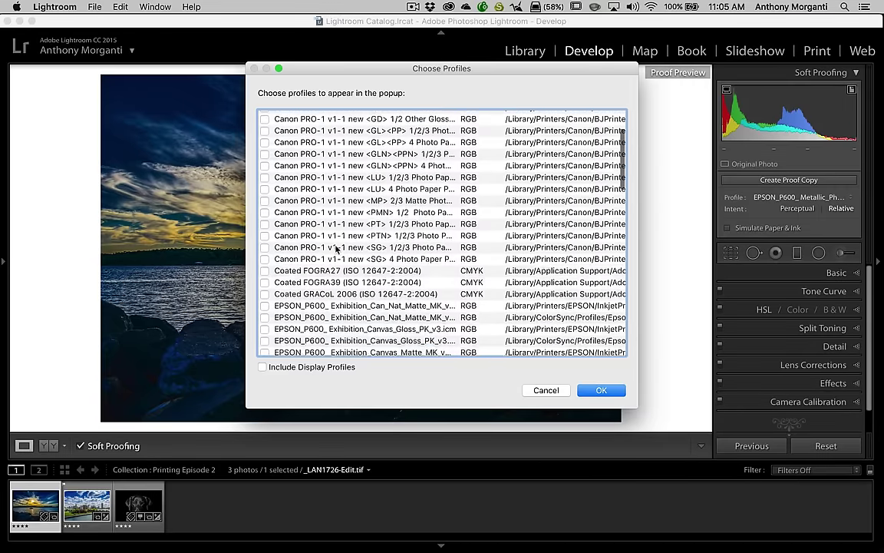
{"action": "scroll", "coordinate": [336, 247], "scroll_direction": "up", "scroll_amount": 3}
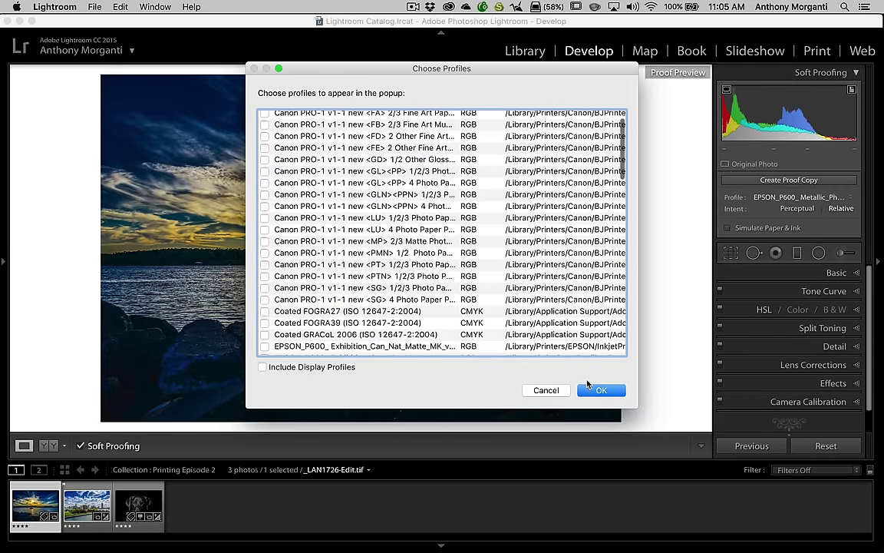
{"action": "left_click", "coordinate": [591, 389]}
Set the soft-proofing profile to SC-P600 Series Velvet Fine Art Paper.
{"action": "left_click", "coordinate": [828, 198]}
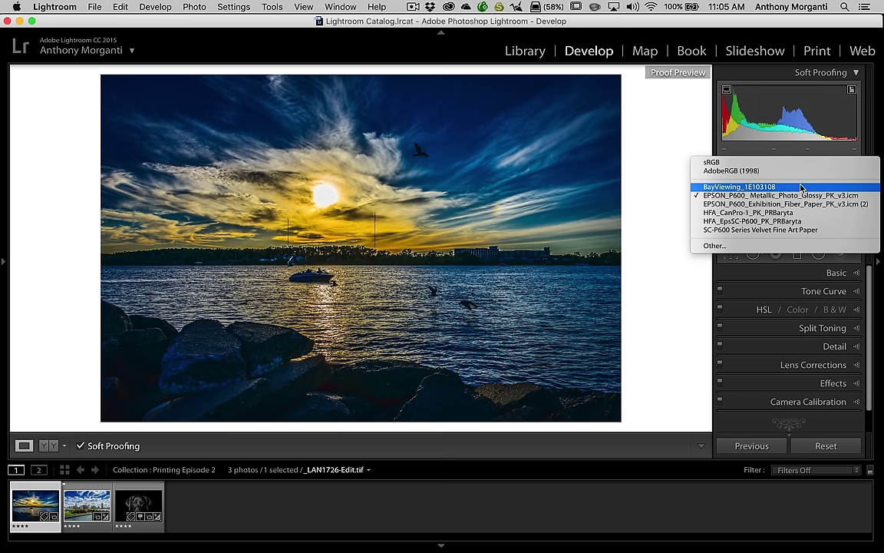
{"action": "left_click", "coordinate": [779, 196]}
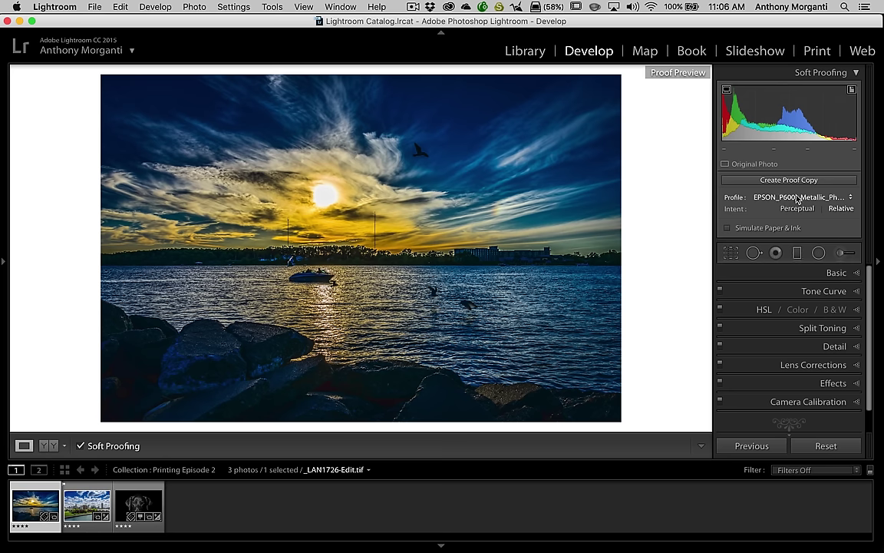
{"action": "left_click", "coordinate": [781, 197]}
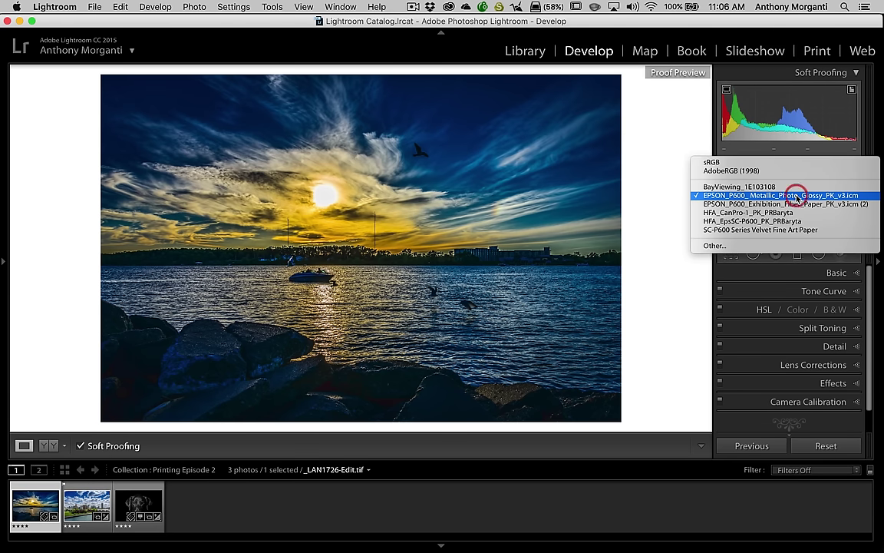
{"action": "left_click", "coordinate": [737, 230]}
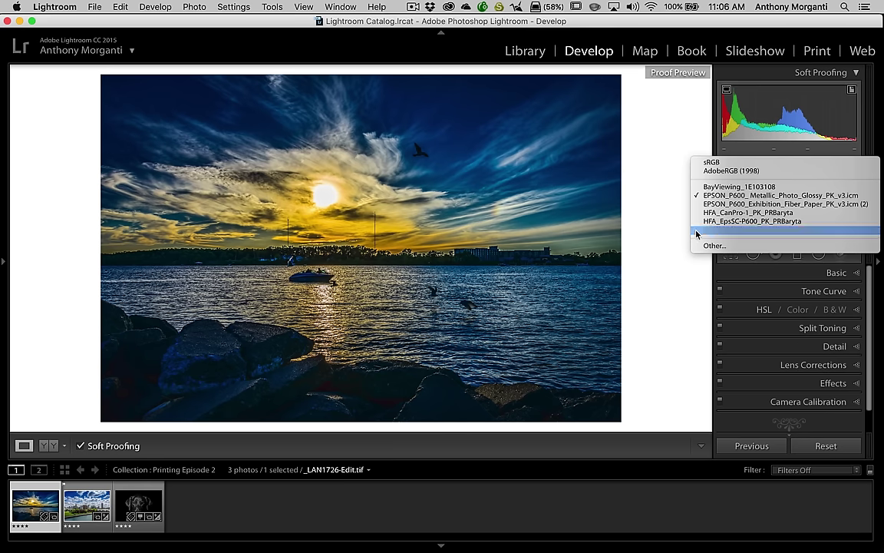
{"action": "left_click", "coordinate": [821, 230]}
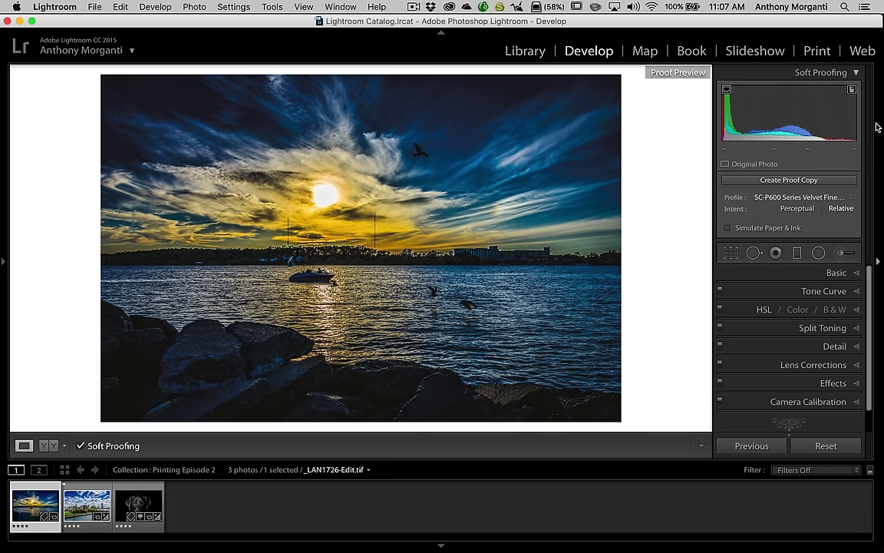
Check the photo's monitor and destination gamut warnings for the Velvet Fine Art Paper profile, leaving both switched off.
{"action": "left_click", "coordinate": [852, 90]}
{"action": "mouse_move", "coordinate": [728, 92]}
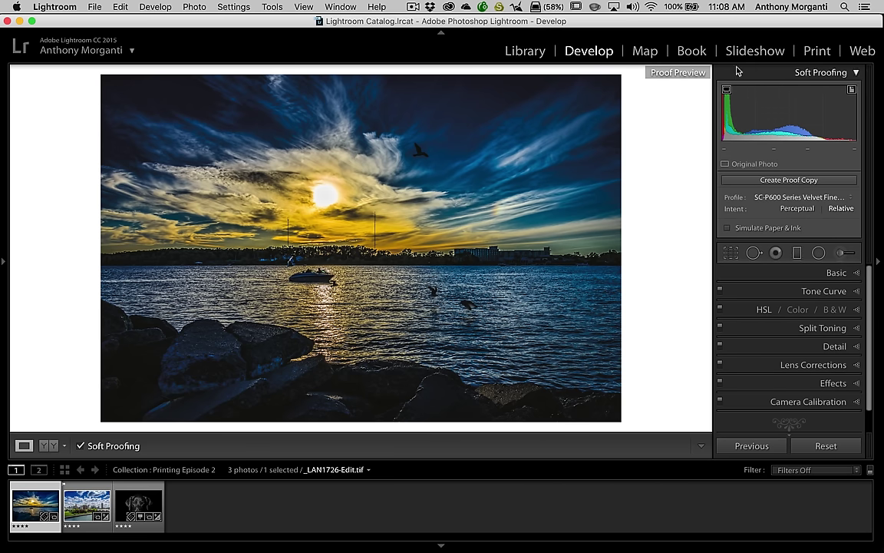
{"action": "left_click", "coordinate": [727, 89]}
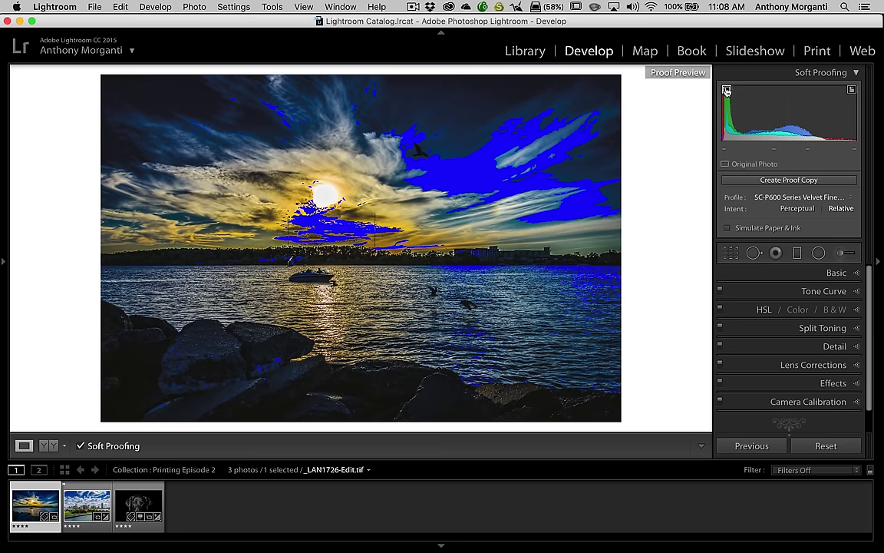
{"action": "left_click", "coordinate": [727, 89]}
{"action": "left_click", "coordinate": [852, 90]}
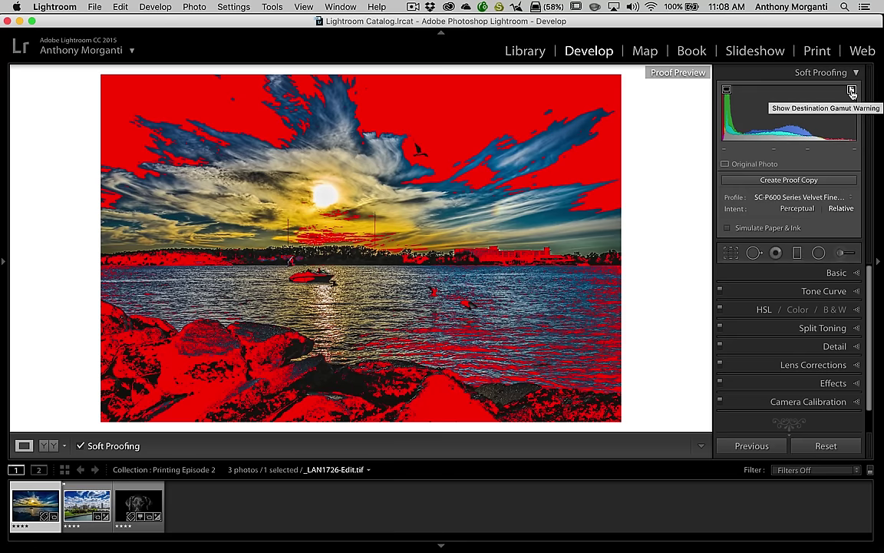
{"action": "left_click", "coordinate": [852, 90]}
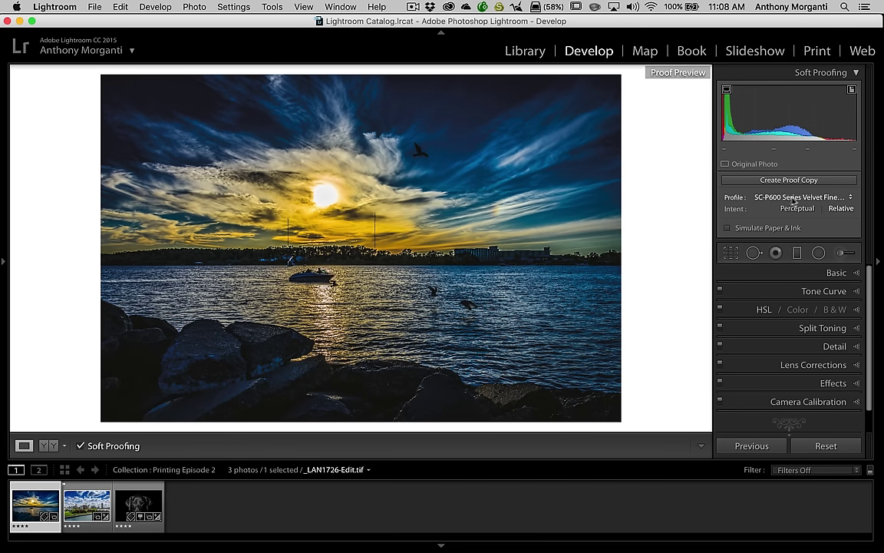
Switch the proof profile to EPSON_P600_ Metallic_Photo_Glossy_PK_v3.icm and check its destination gamut warning.
{"action": "left_click", "coordinate": [850, 198]}
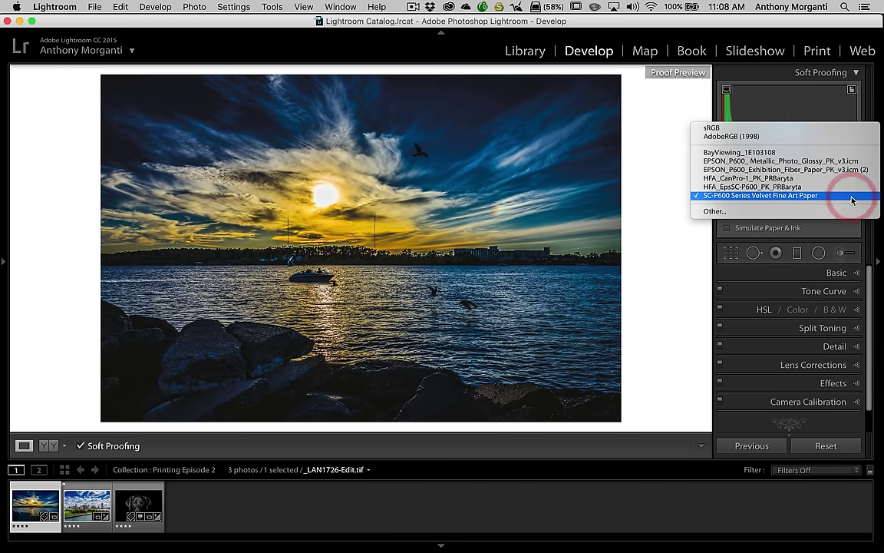
{"action": "left_click", "coordinate": [785, 162]}
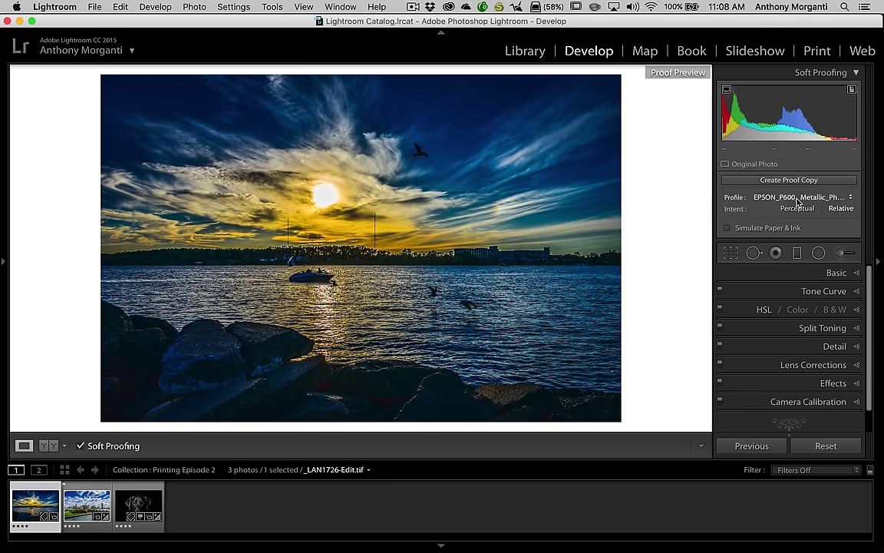
{"action": "left_click", "coordinate": [853, 91]}
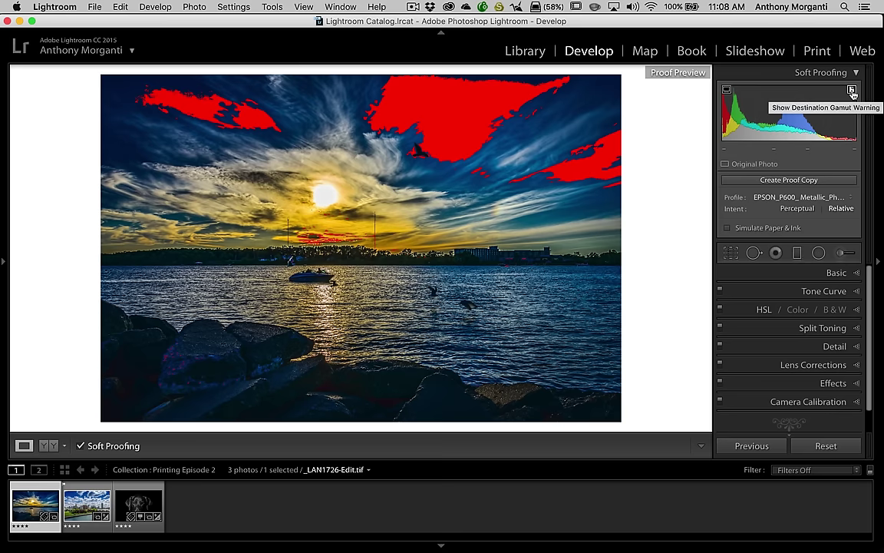
{"action": "left_click", "coordinate": [852, 90]}
{"action": "left_click", "coordinate": [727, 90]}
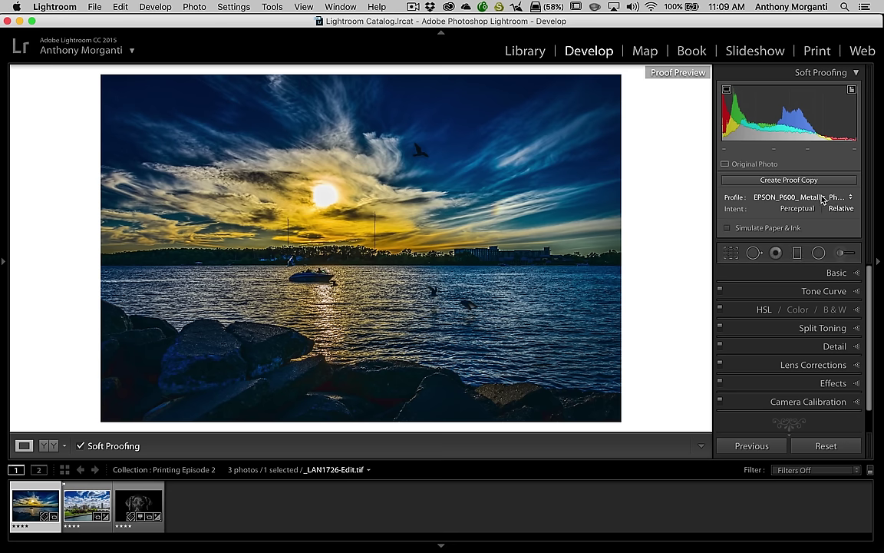
{"action": "mouse_move", "coordinate": [852, 91]}
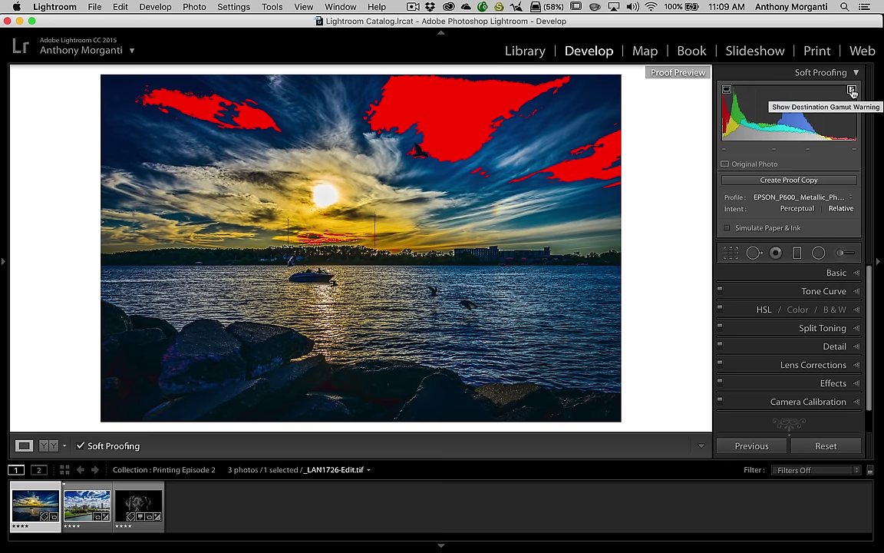
Set the proof profile to BayViewing_1E103108 and check its destination gamut warning on the photo.
{"action": "left_click", "coordinate": [817, 197]}
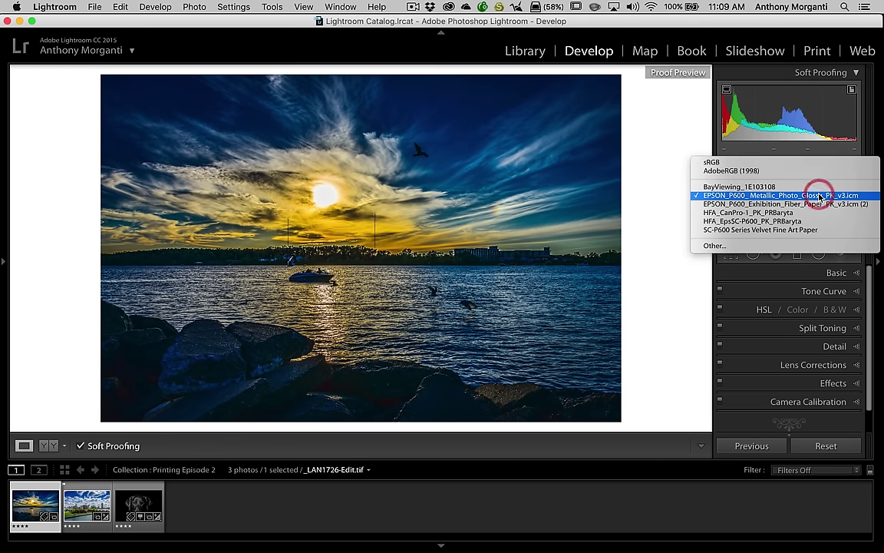
{"action": "left_click", "coordinate": [733, 188]}
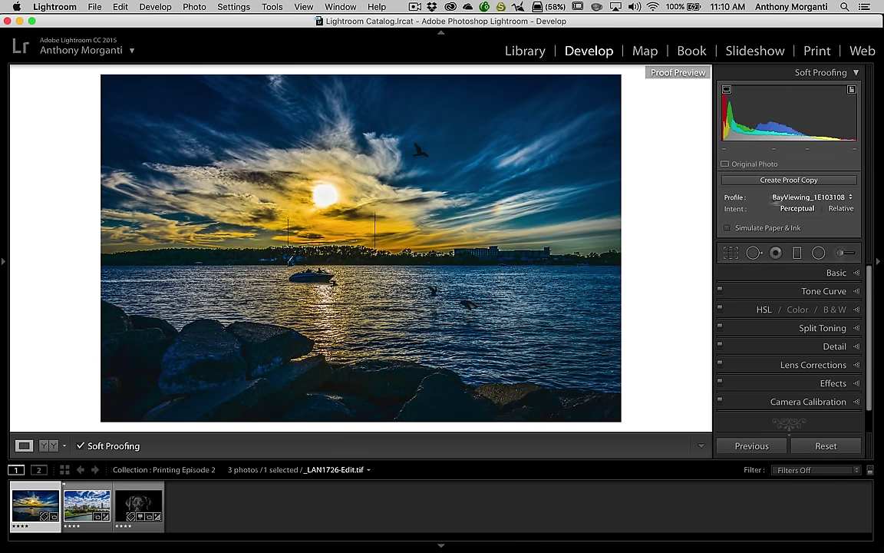
{"action": "left_click", "coordinate": [852, 90]}
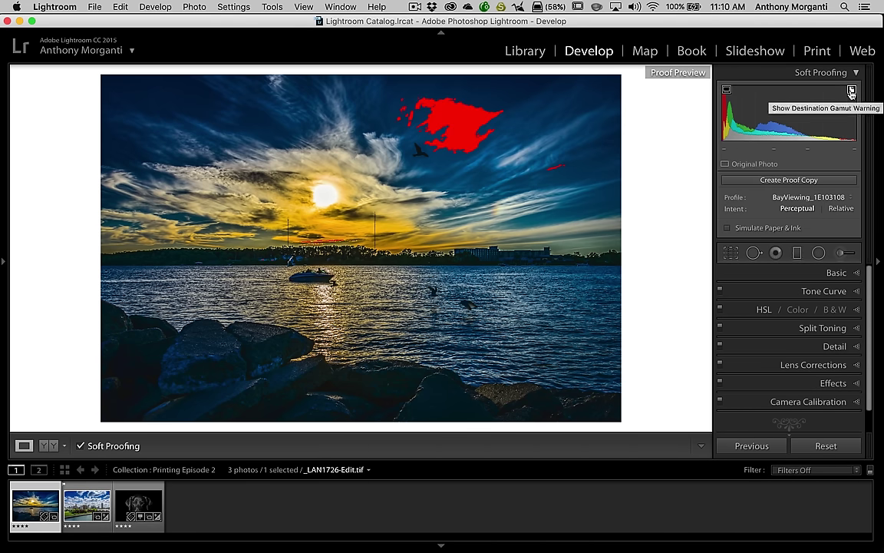
{"action": "mouse_move", "coordinate": [726, 93]}
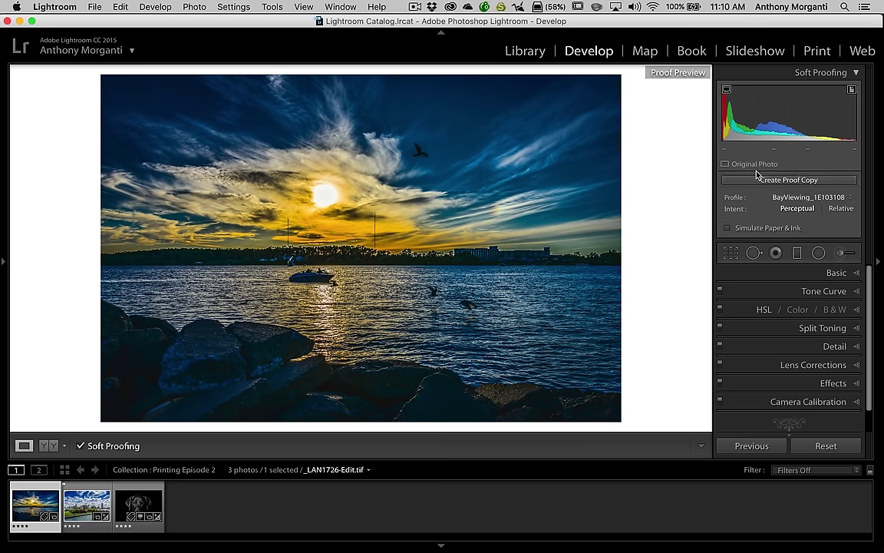
Set the proof profile to EPSON_P600_Exhibition_Fiber_Paper_PK_v3.icm (2) and check the sunset photo's destination and monitor gamut warnings.
{"action": "mouse_move", "coordinate": [852, 90]}
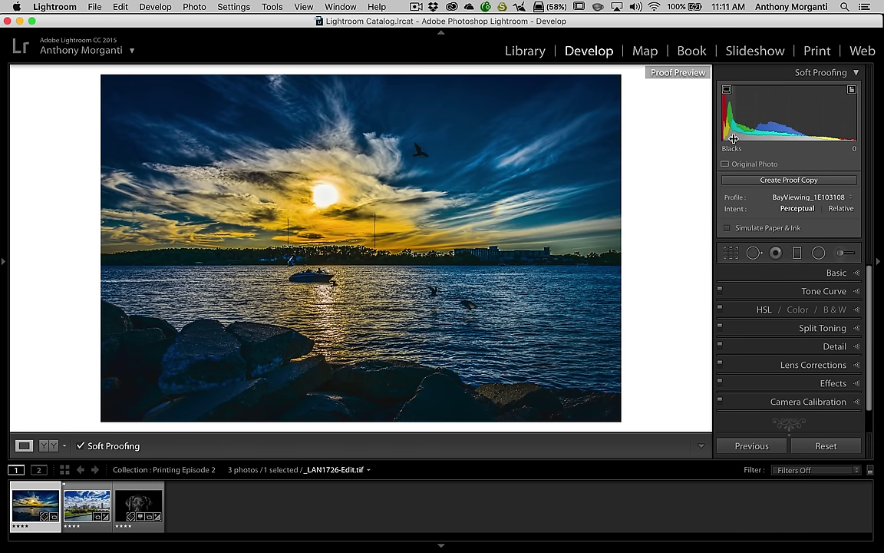
{"action": "left_click", "coordinate": [833, 197]}
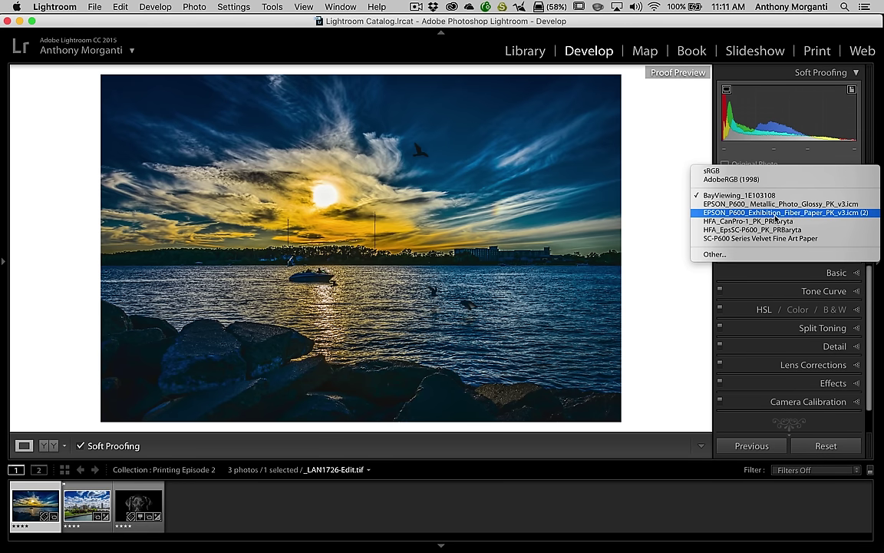
{"action": "left_click", "coordinate": [778, 214]}
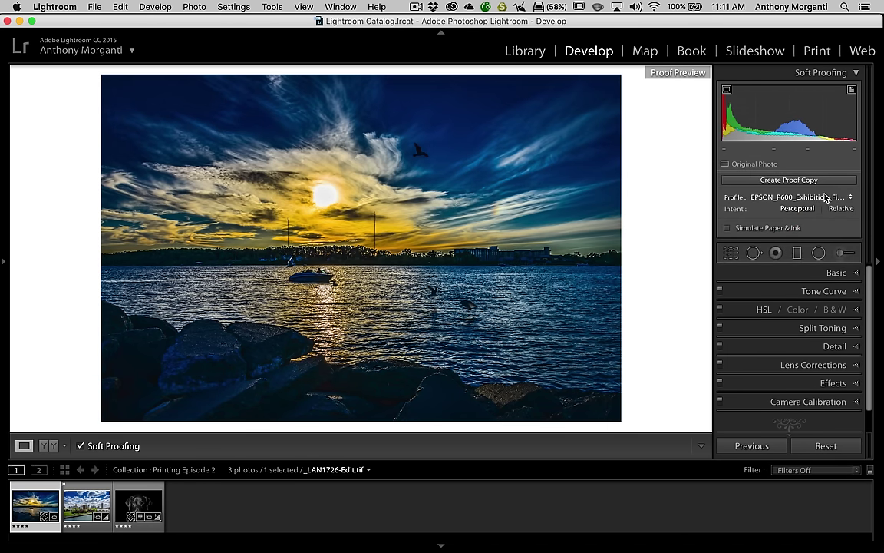
{"action": "left_click", "coordinate": [852, 90]}
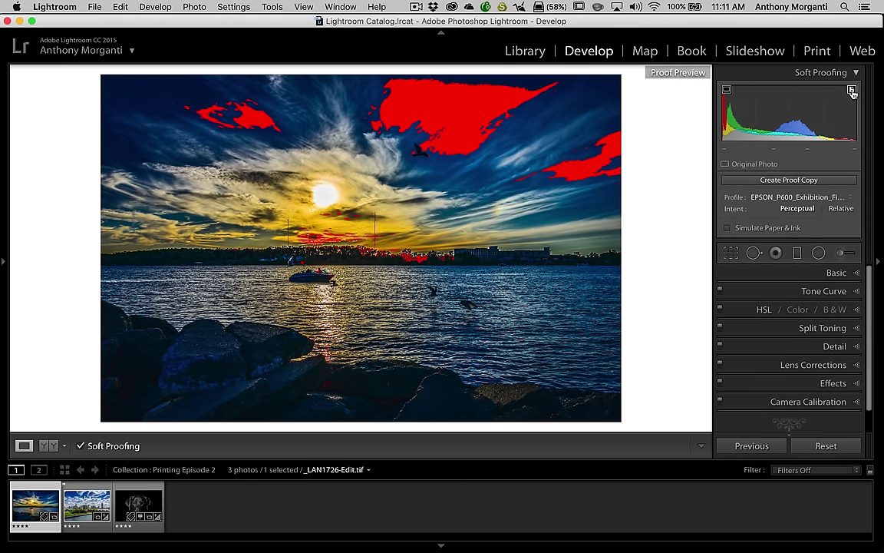
{"action": "mouse_move", "coordinate": [727, 92]}
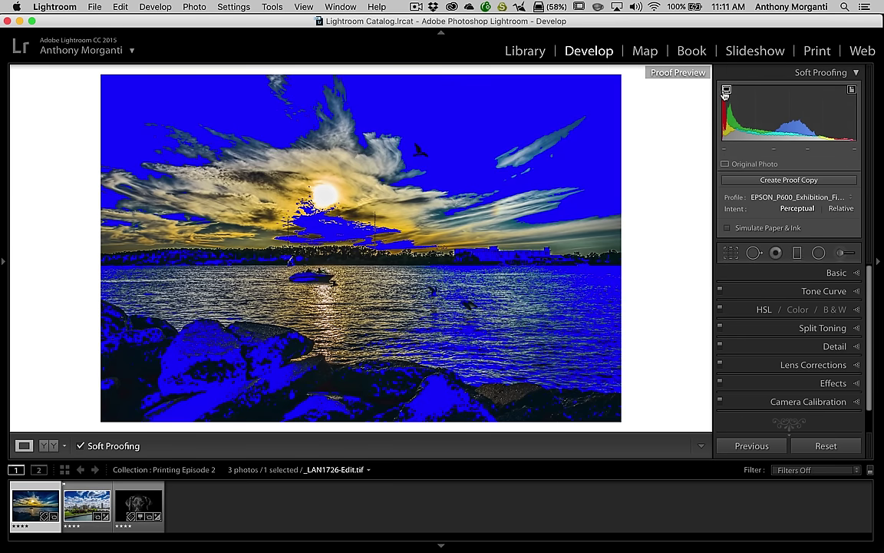
Switch the proof profile to HFA_CanPro-1_PK_PRBaryta and check its destination gamut warning, leaving the warning switched off.
{"action": "left_click", "coordinate": [803, 198]}
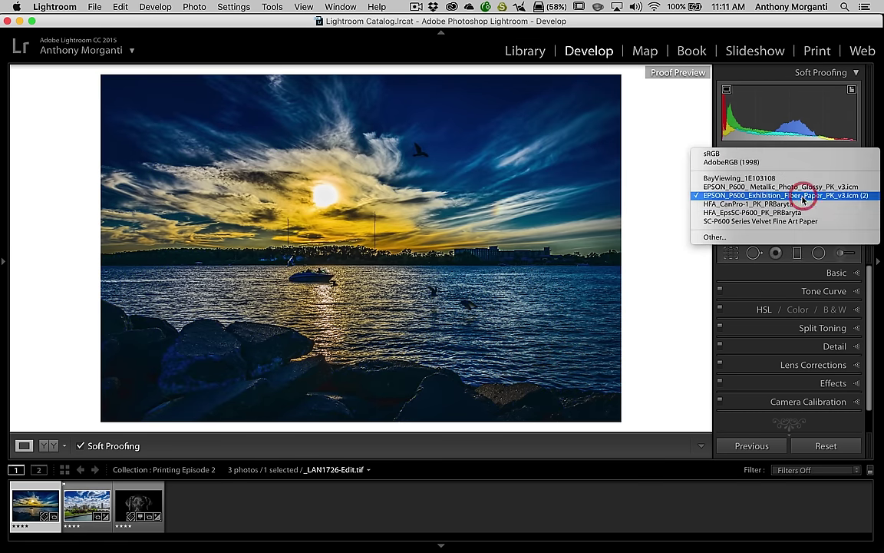
{"action": "left_click", "coordinate": [753, 205]}
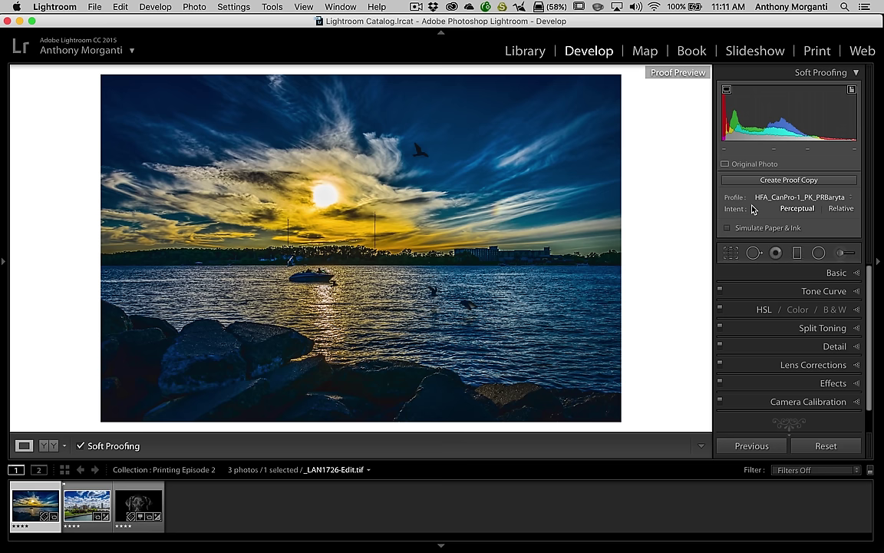
{"action": "left_click", "coordinate": [852, 89]}
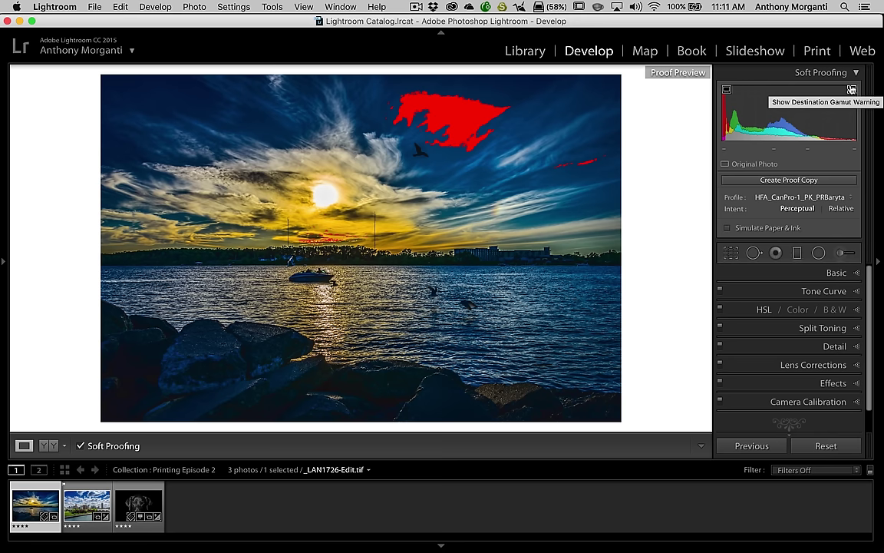
{"action": "left_click", "coordinate": [851, 89]}
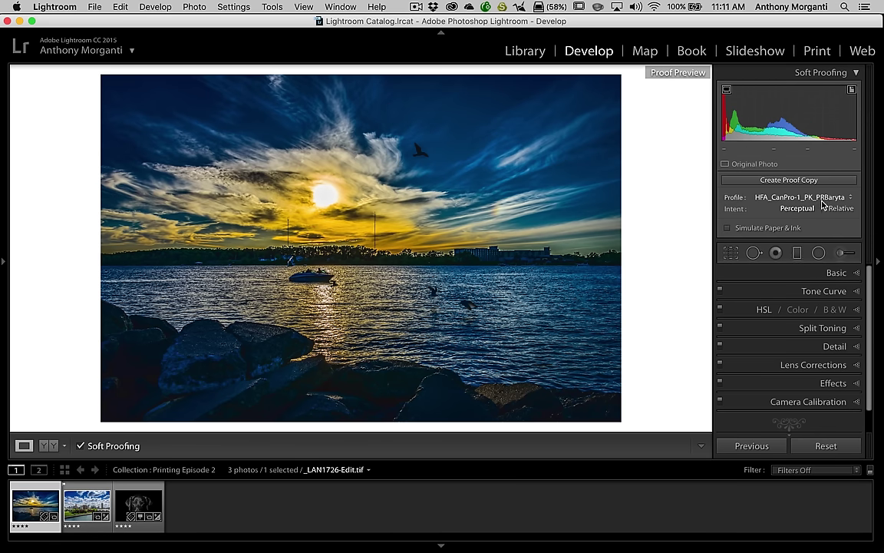
Preview the sunset photo with HFA_EpsSC-P600_PK_PRBaryta and SC-P600 Series Velvet Fine Art Paper, checking the destination gamut warning.
{"action": "left_click", "coordinate": [821, 198]}
{"action": "left_click", "coordinate": [820, 204]}
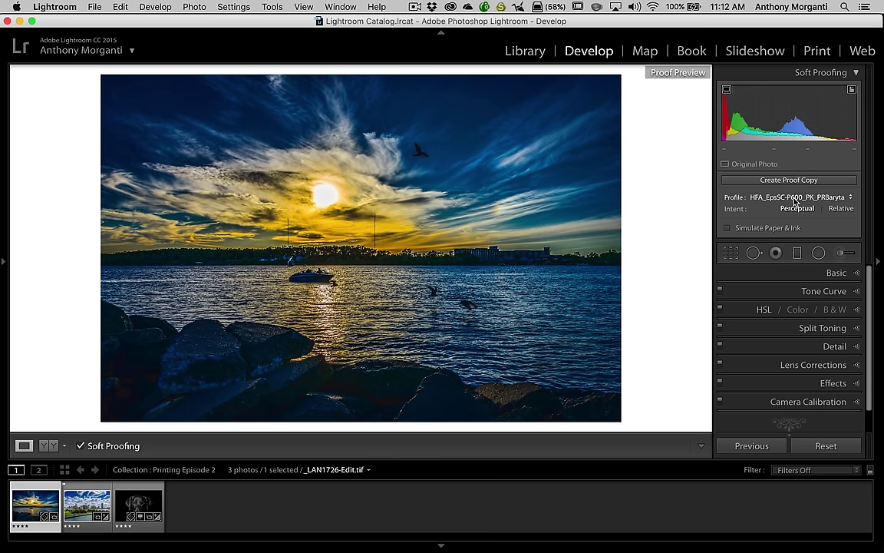
{"action": "left_click", "coordinate": [754, 198]}
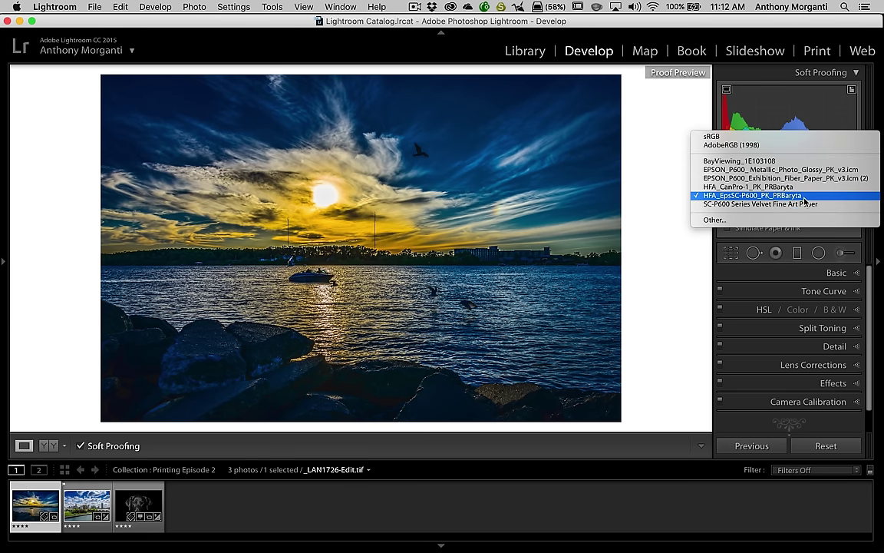
{"action": "left_click", "coordinate": [771, 203]}
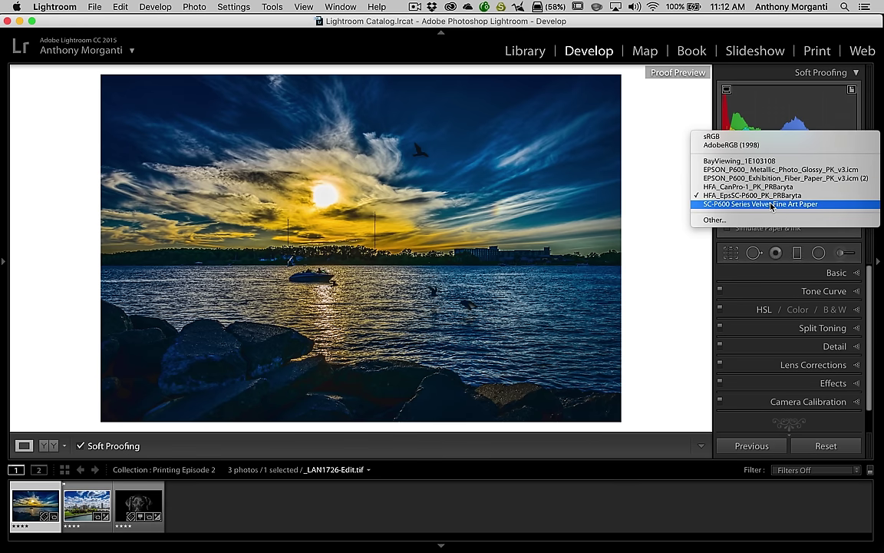
{"action": "left_click", "coordinate": [851, 91]}
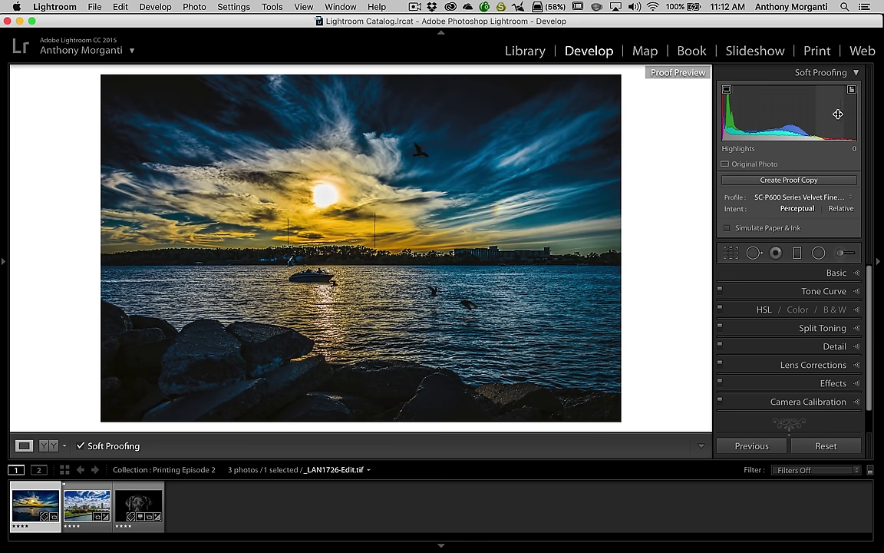
Open the city skyline photo _DSC3106.NEF and check its destination gamut warning with the HFA_EpsSC-P600_PK_PRBaryta profile.
{"action": "left_click", "coordinate": [87, 503]}
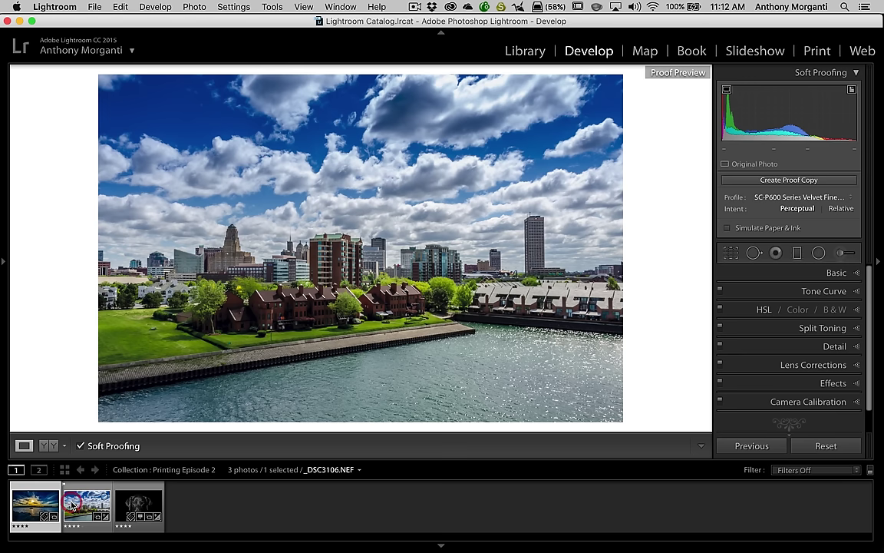
{"action": "left_click", "coordinate": [810, 196]}
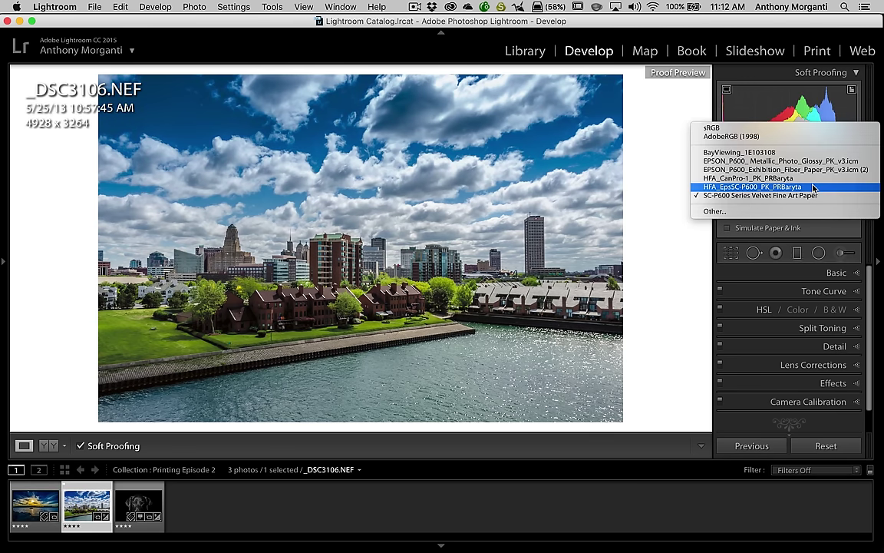
{"action": "left_click", "coordinate": [806, 187]}
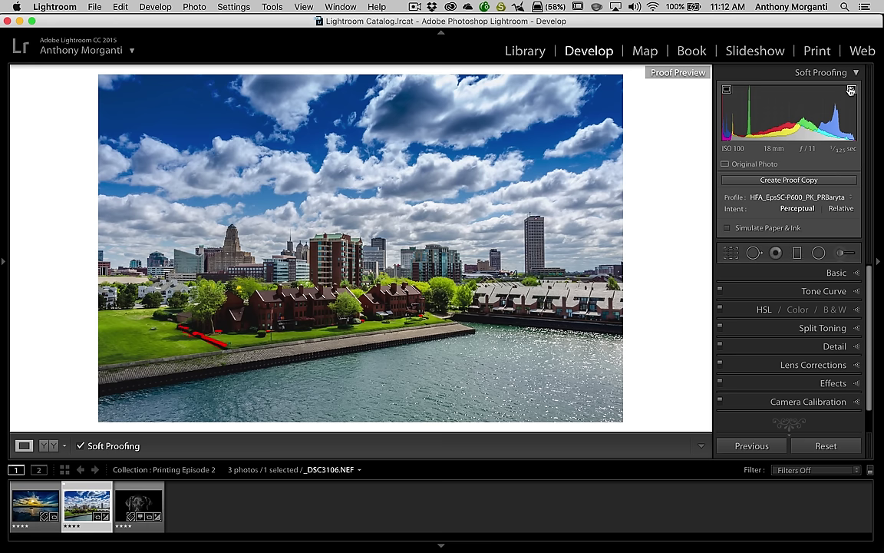
Compare the skyline photo under the EPSON P600 Metallic Photo Glossy, EPSON P600 Exhibition Fiber and HFA_CanPro-1_PK_PRBaryta profiles.
{"action": "left_click", "coordinate": [823, 197]}
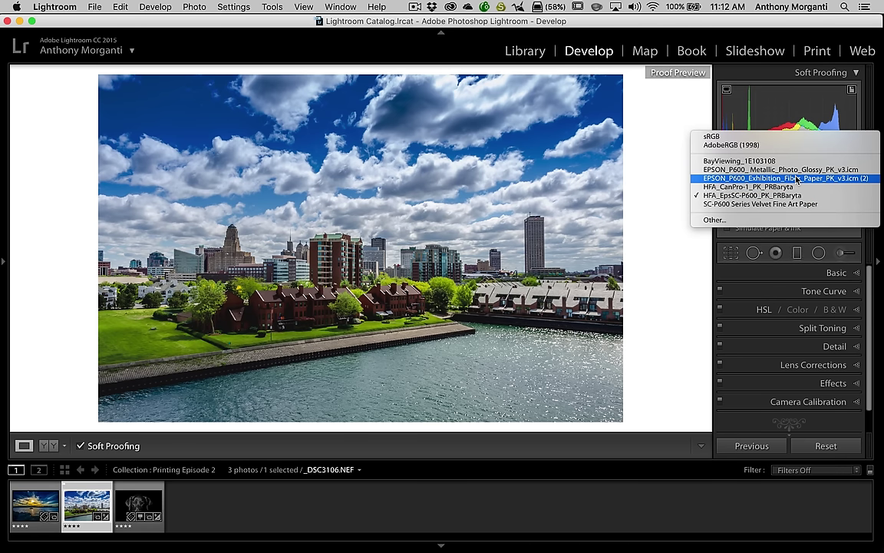
{"action": "left_click", "coordinate": [801, 171]}
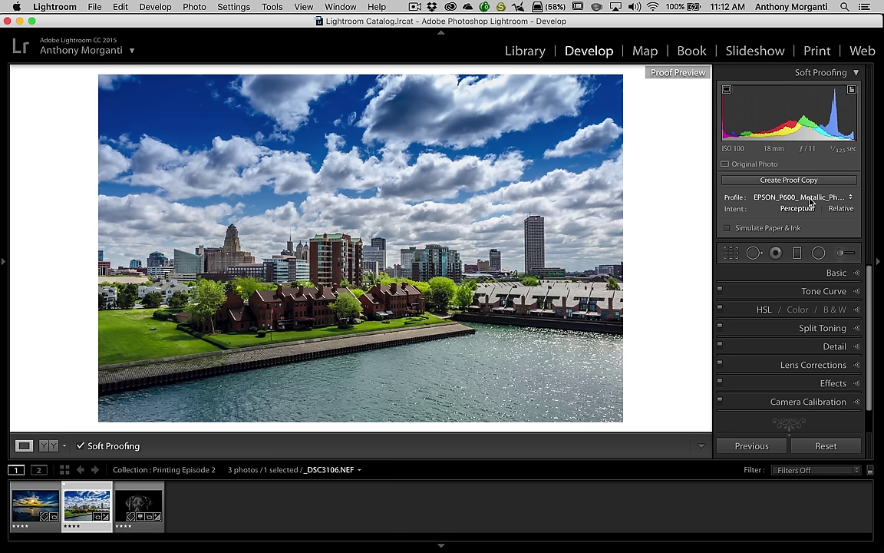
{"action": "left_click", "coordinate": [806, 198]}
{"action": "left_click", "coordinate": [811, 206]}
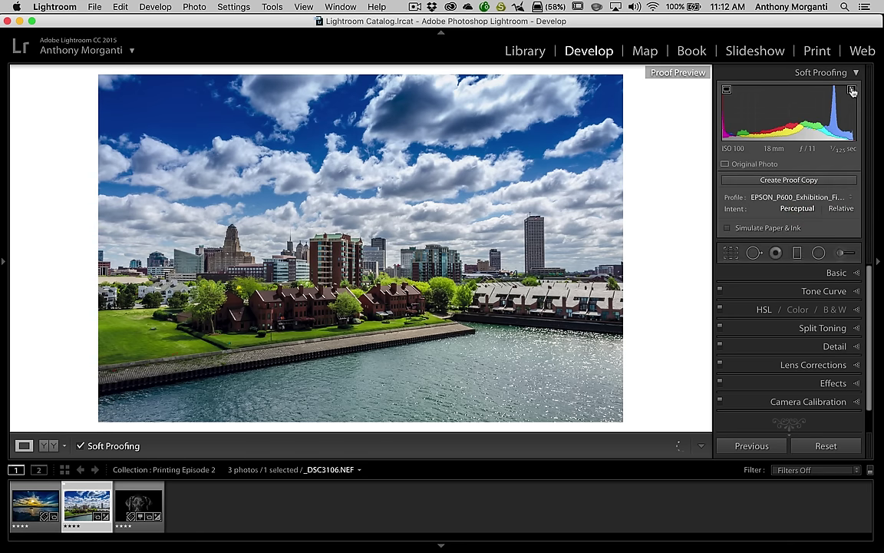
{"action": "left_click", "coordinate": [816, 196]}
{"action": "left_click", "coordinate": [816, 203]}
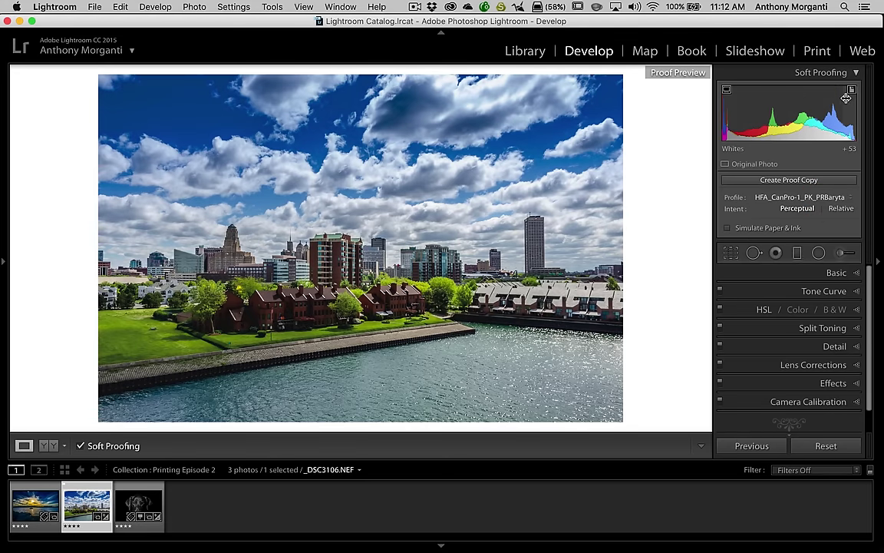
Set the skyline photo's proof profile to EPSON_P600_ Metallic_Photo_Glossy_PK_v3.icm and check its destination gamut warning.
{"action": "left_click", "coordinate": [824, 201]}
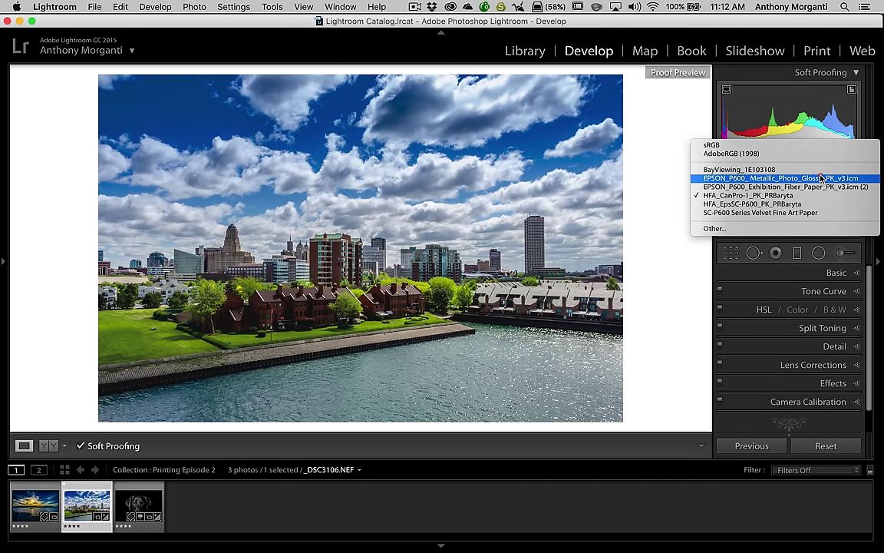
{"action": "left_click", "coordinate": [822, 179]}
{"action": "left_click", "coordinate": [852, 91]}
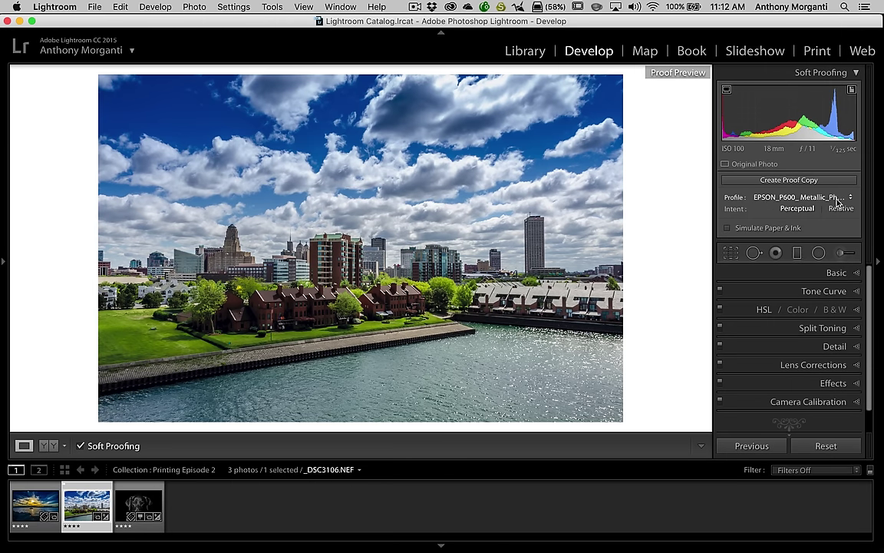
{"action": "mouse_move", "coordinate": [852, 90]}
Open the HSL saturation controls and turn on the destination gamut warning for the skyline photo.
{"action": "left_click", "coordinate": [856, 310]}
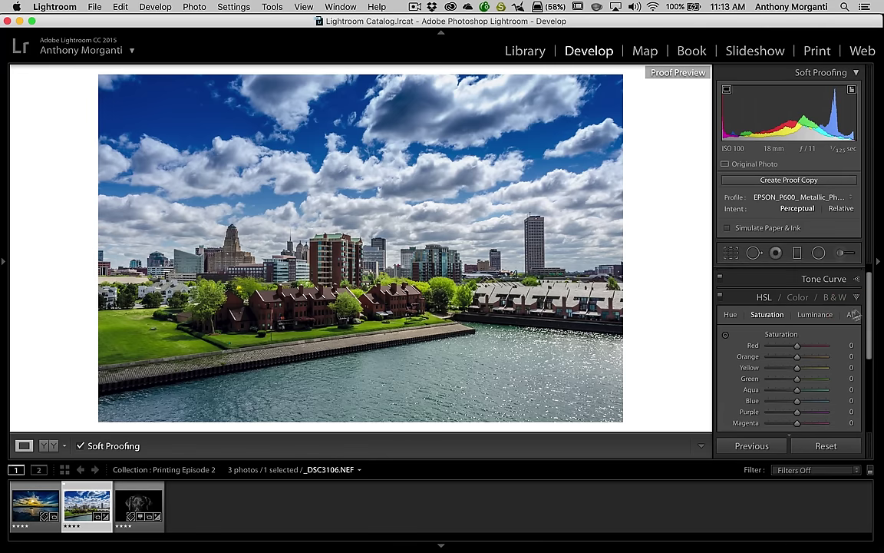
{"action": "scroll", "coordinate": [793, 289], "scroll_direction": "down", "scroll_amount": 3}
{"action": "scroll", "coordinate": [793, 288], "scroll_direction": "up", "scroll_amount": 2}
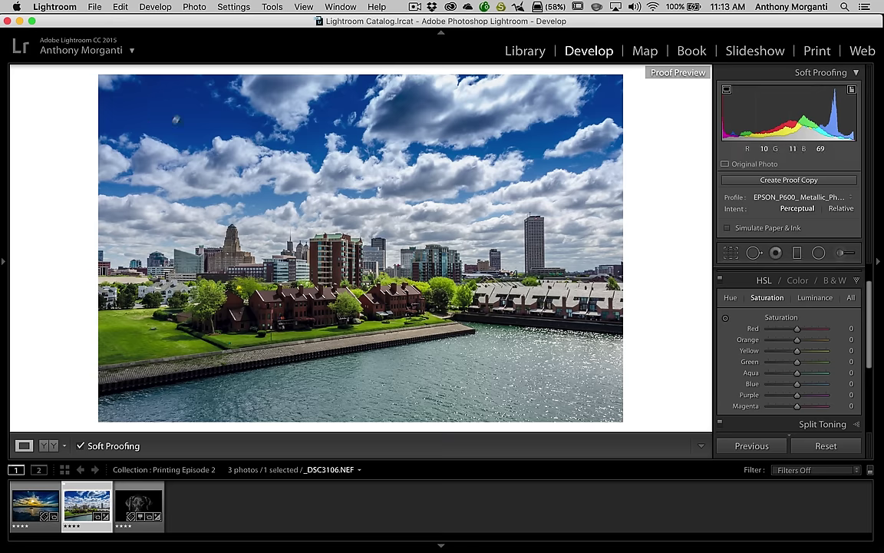
{"action": "left_click", "coordinate": [852, 91]}
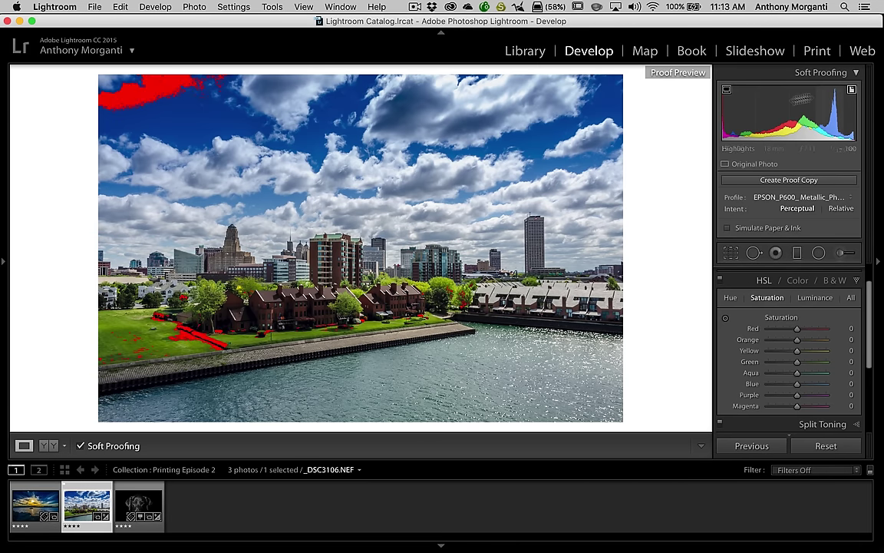
Lower the sky's saturation to Blue -12 and Purple -3 with the targeted adjustment tool, storing the edit in a proof copy.
{"action": "left_click", "coordinate": [725, 316]}
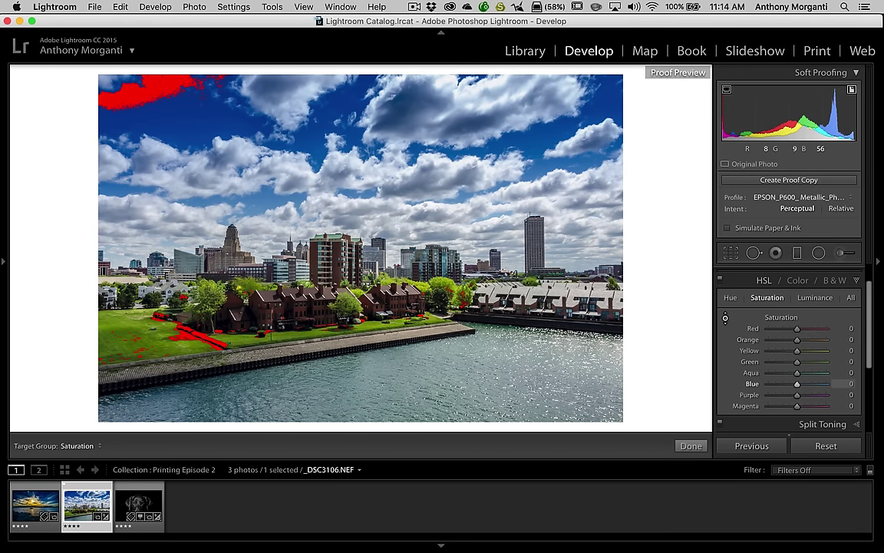
{"action": "key", "text": "Down"}
{"action": "key", "text": "Down"}
{"action": "key", "text": "Down"}
{"action": "key", "text": "Down"}
{"action": "key", "text": "Down"}
{"action": "key", "text": "Down"}
{"action": "key", "text": "Down"}
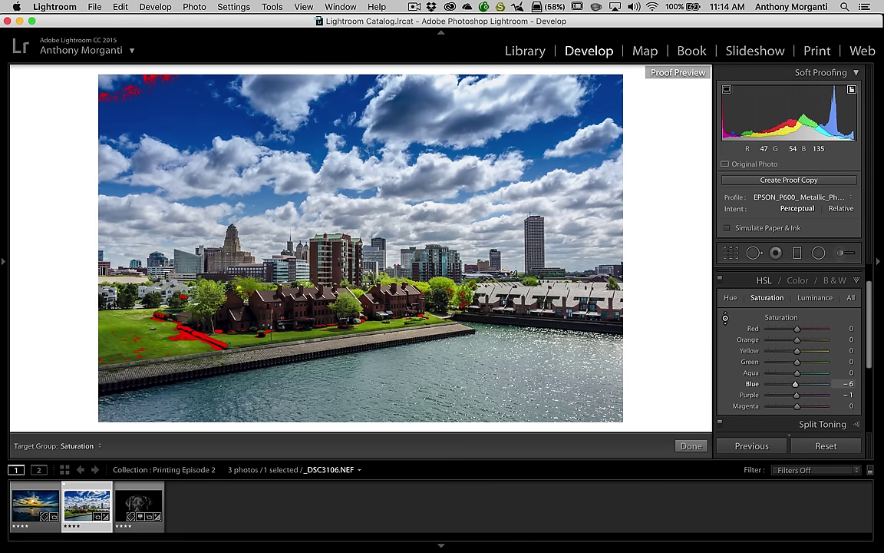
{"action": "key", "text": "Down"}
{"action": "key", "text": "Down"}
{"action": "key", "text": "Down"}
{"action": "key", "text": "Down"}
{"action": "key", "text": "Down"}
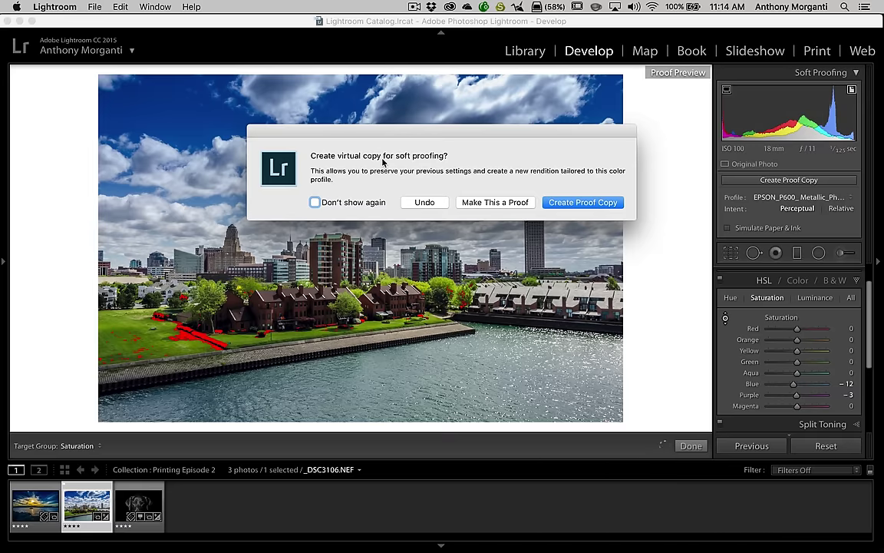
{"action": "left_click", "coordinate": [561, 204]}
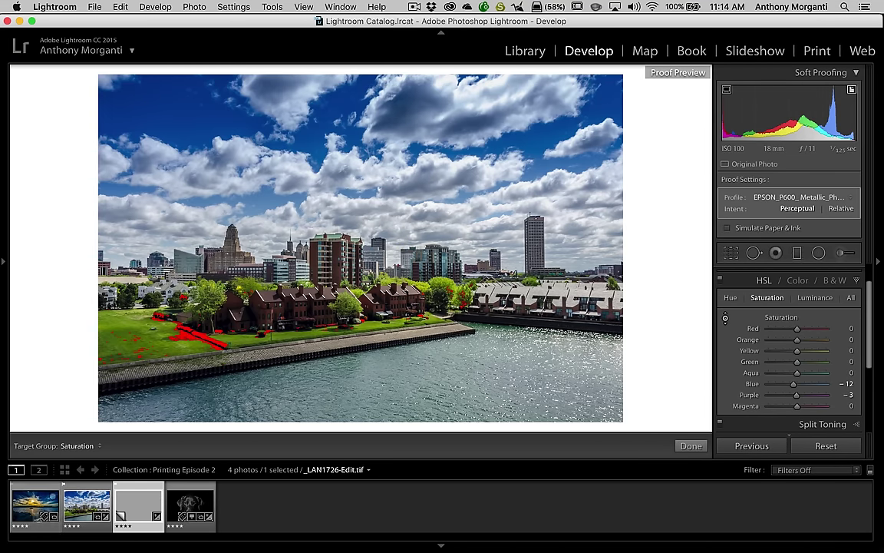
Compare the original skyline photo with its proof copy without the destination gamut warning, and turn the warning back on for the copy.
{"action": "left_click", "coordinate": [85, 503]}
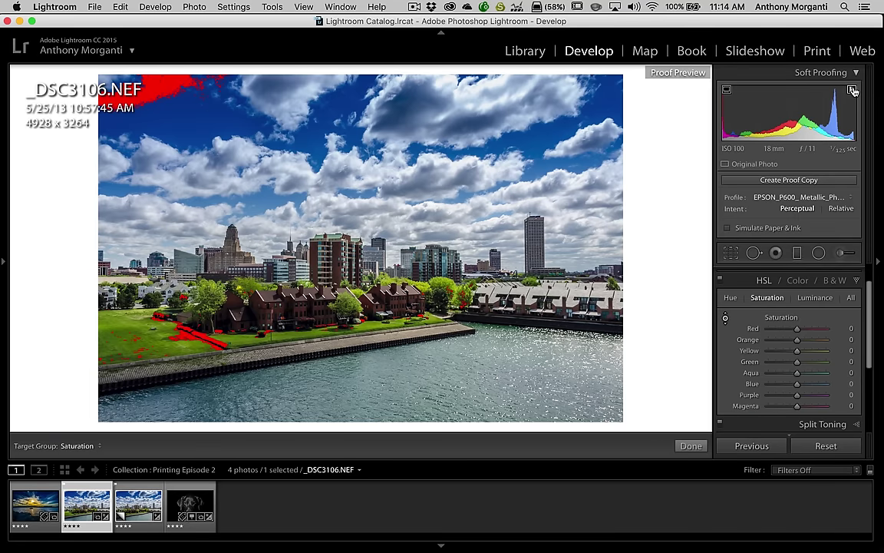
{"action": "key", "text": "shift+s"}
{"action": "left_click", "coordinate": [127, 505]}
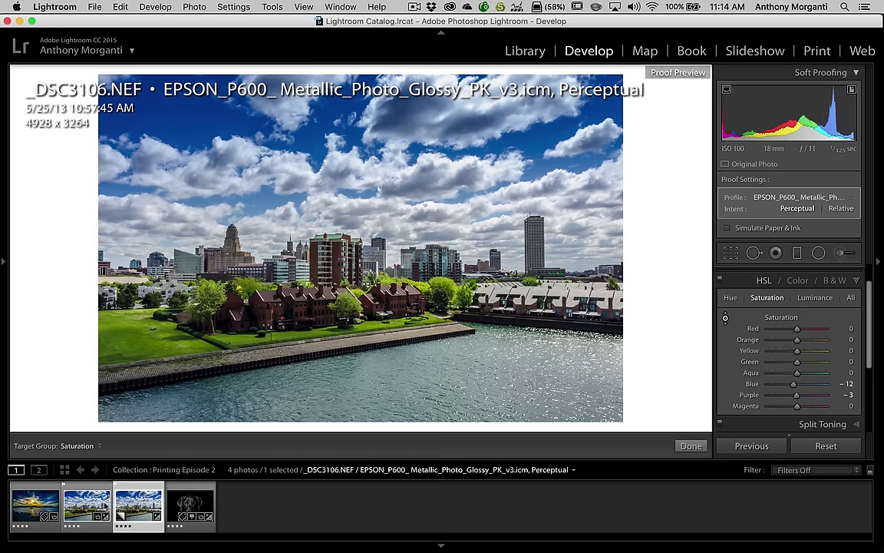
{"action": "key", "text": "i"}
{"action": "key", "text": "i"}
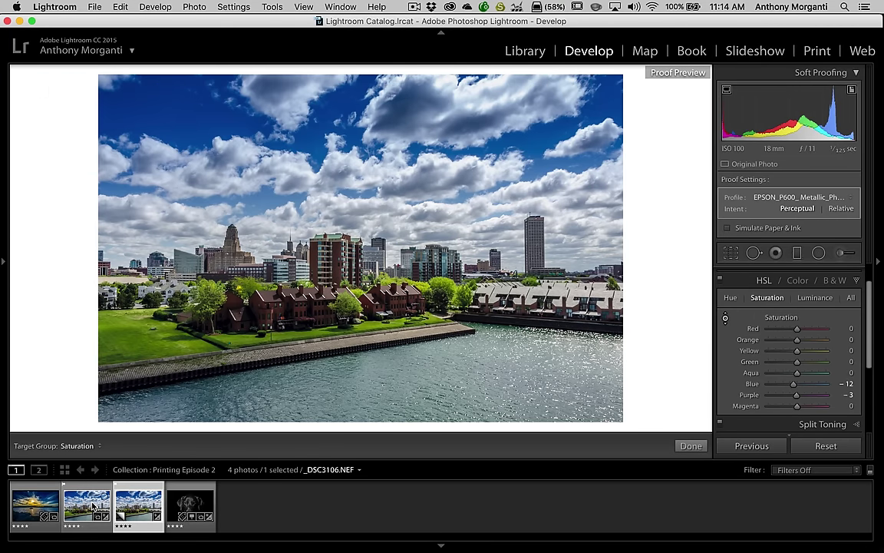
{"action": "left_click", "coordinate": [93, 505]}
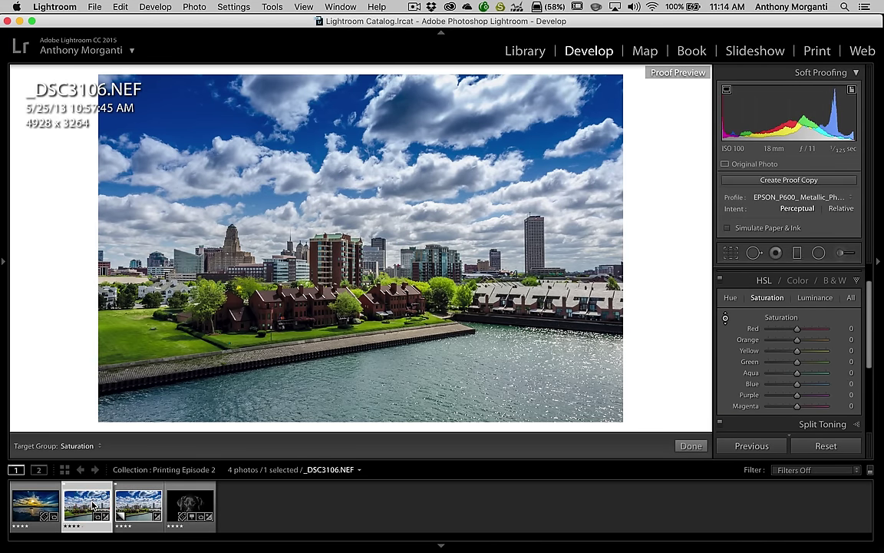
{"action": "left_click", "coordinate": [132, 500]}
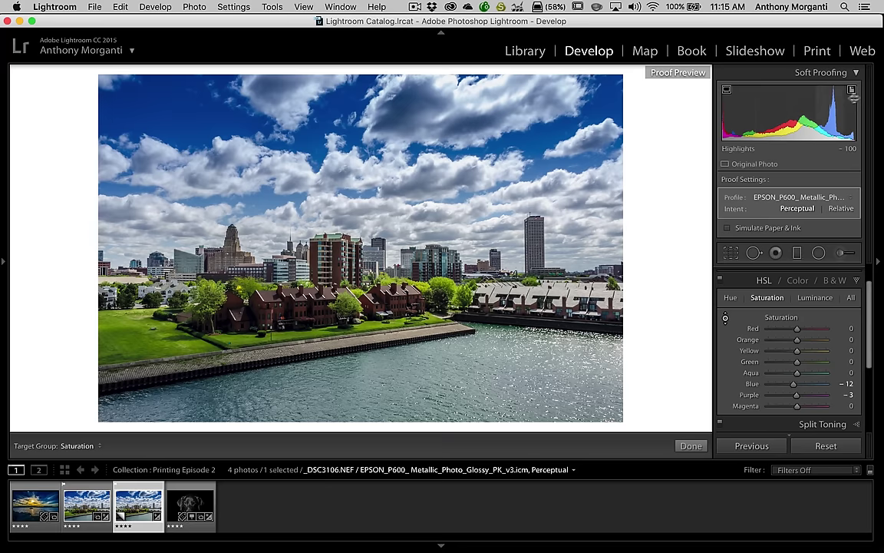
{"action": "left_click", "coordinate": [852, 90]}
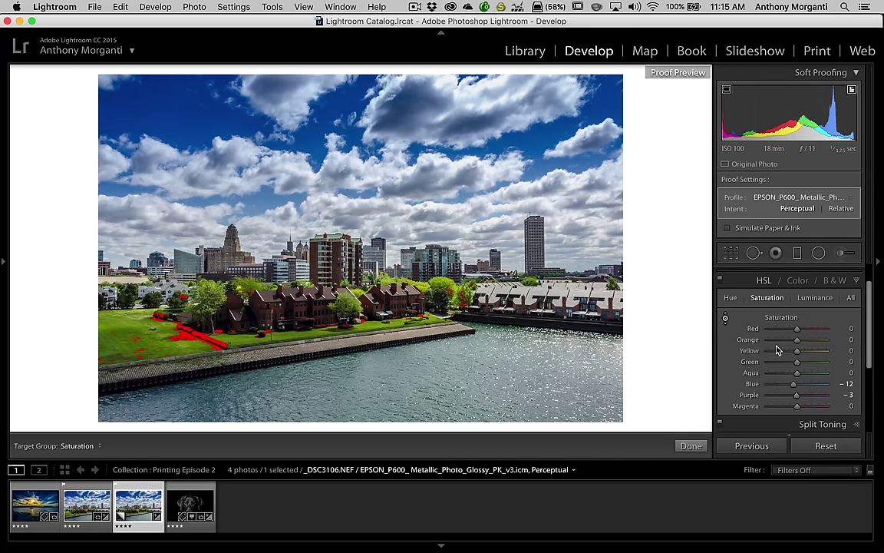
Lower the green areas' saturation to Yellow -14 and Green -53 in the skyline proof copy with the targeted adjustment tool.
{"action": "scroll", "coordinate": [775, 346], "scroll_direction": "down", "scroll_amount": 3}
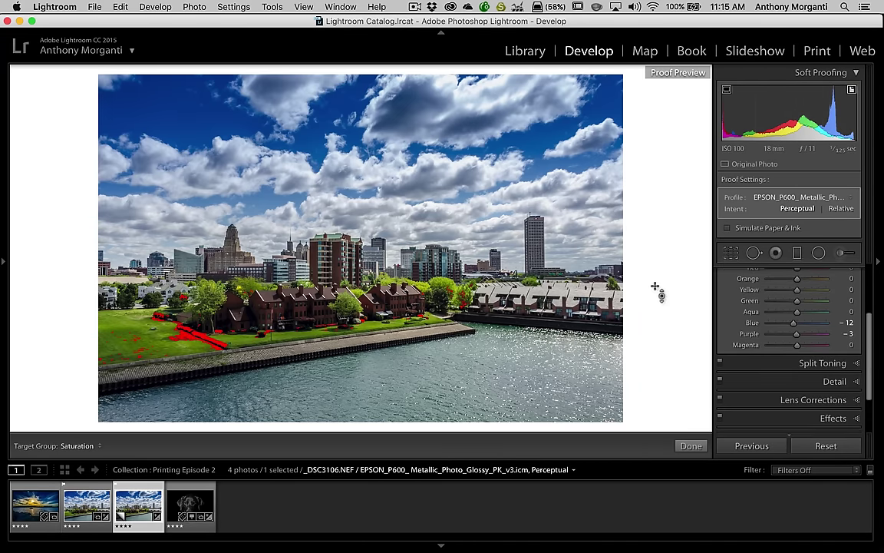
{"action": "scroll", "coordinate": [768, 338], "scroll_direction": "up", "scroll_amount": 3}
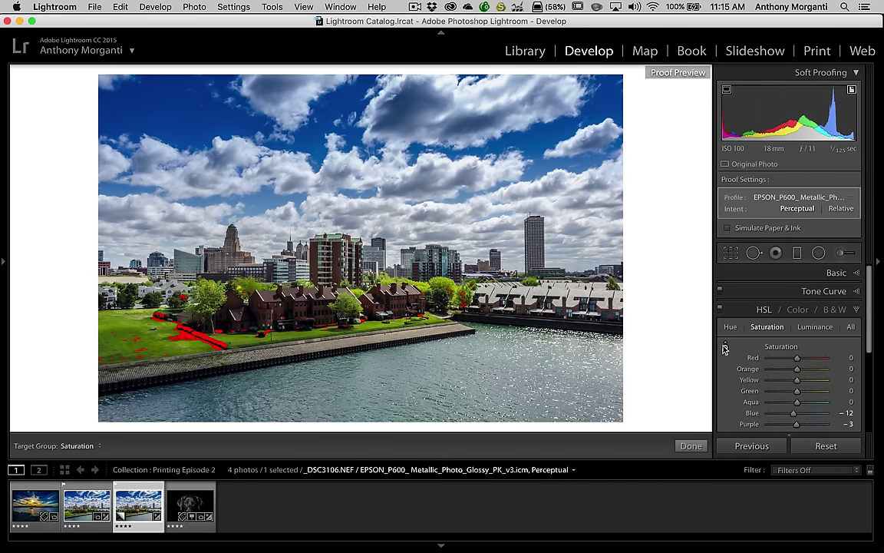
{"action": "left_click", "coordinate": [727, 347]}
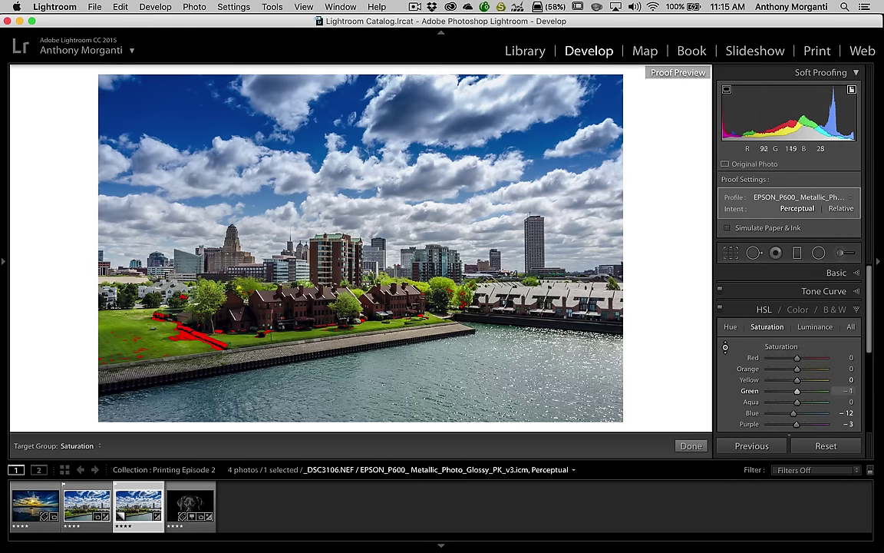
{"action": "left_click_drag", "start_coordinate": [207, 303], "coordinate": [208, 359]}
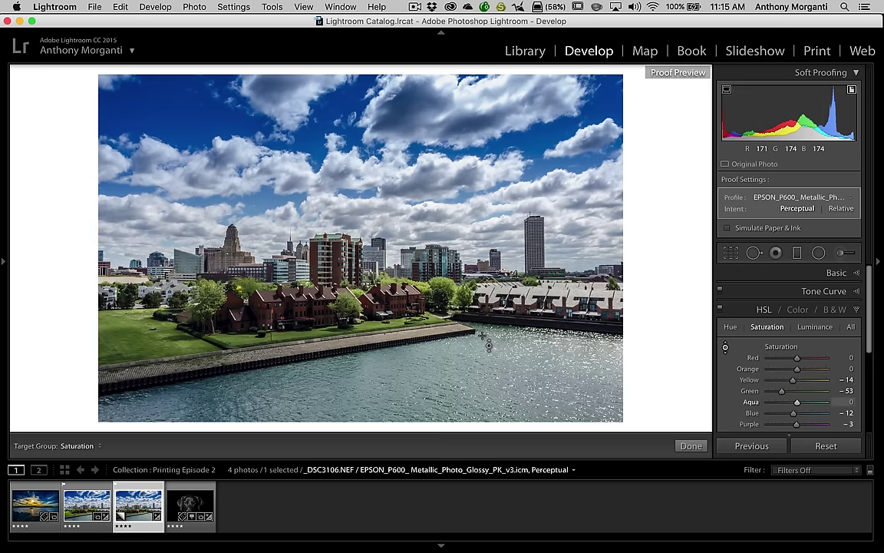
Open the black dog photo and set its proof profile to HFA_EpsSC-P600_PK_PRBaryta.
{"action": "left_click", "coordinate": [178, 505]}
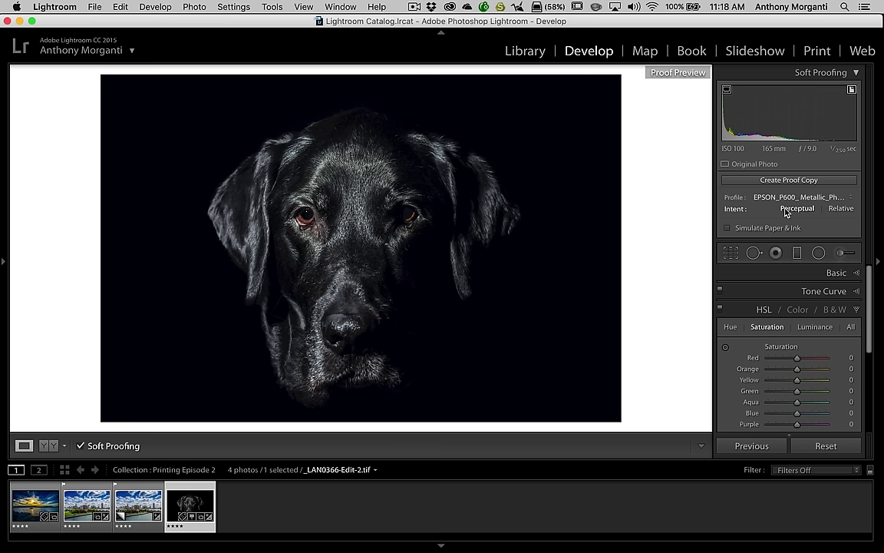
{"action": "left_click", "coordinate": [824, 197]}
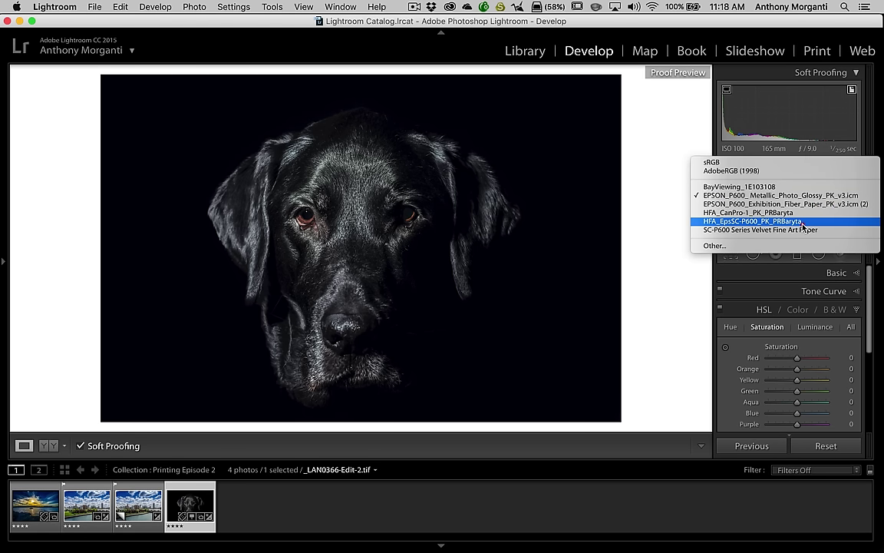
{"action": "left_click", "coordinate": [803, 221]}
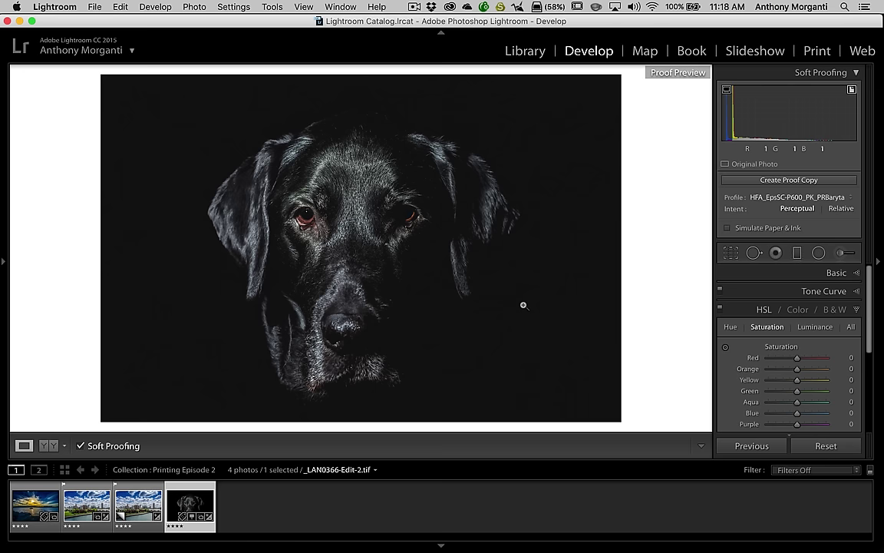
Compare the Perceptual and Relative rendering intents on the dog photo's proof, finishing with Relative.
{"action": "left_click", "coordinate": [841, 209]}
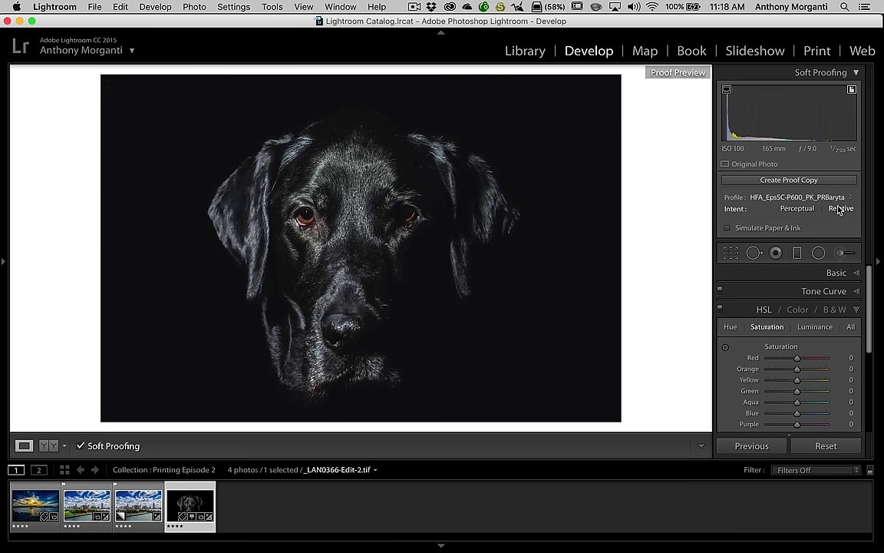
{"action": "left_click", "coordinate": [804, 210]}
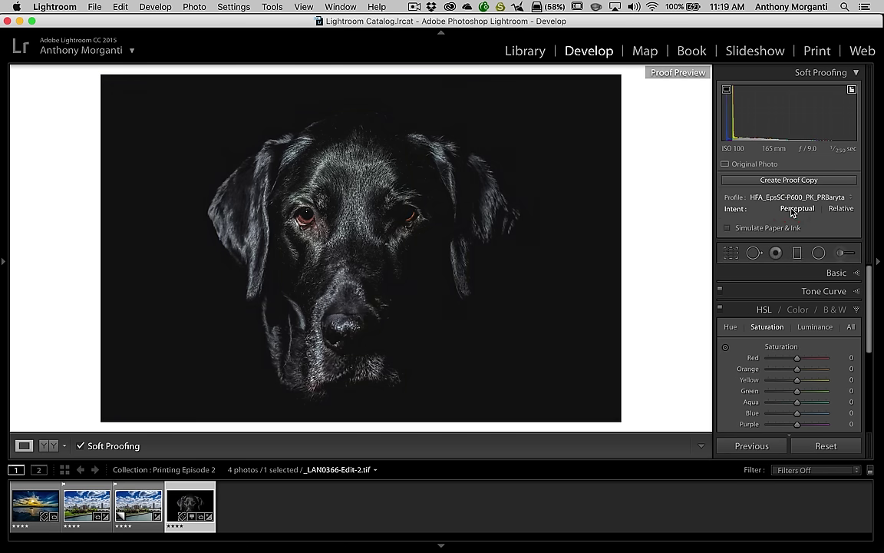
{"action": "left_click", "coordinate": [839, 209]}
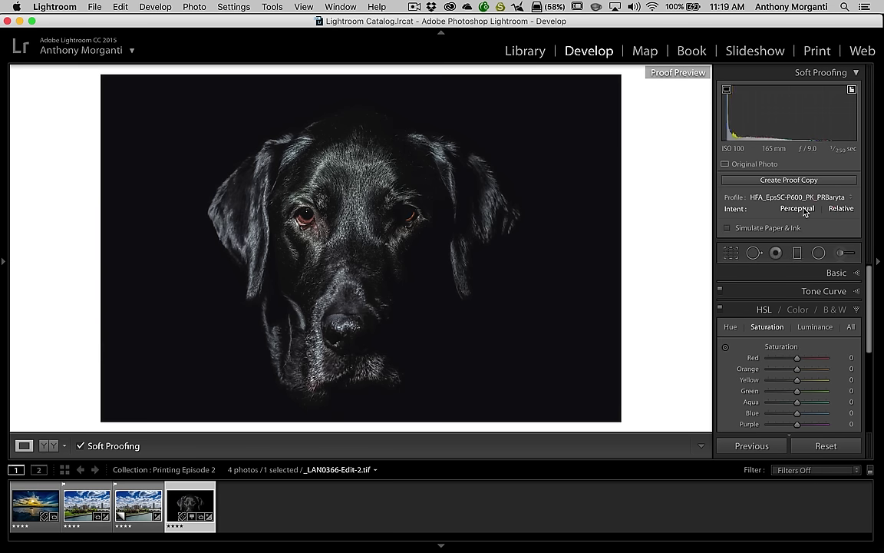
{"action": "left_click", "coordinate": [804, 210]}
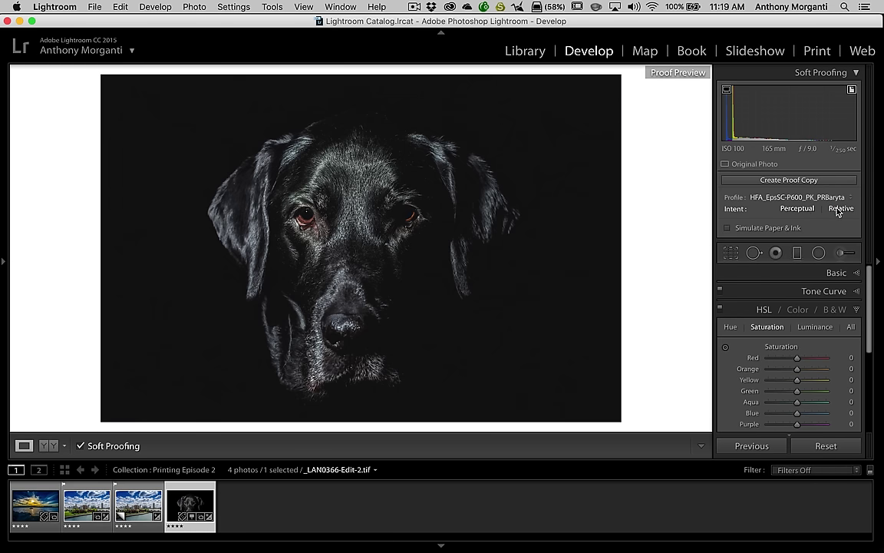
{"action": "left_click", "coordinate": [840, 210]}
{"action": "left_click", "coordinate": [803, 209]}
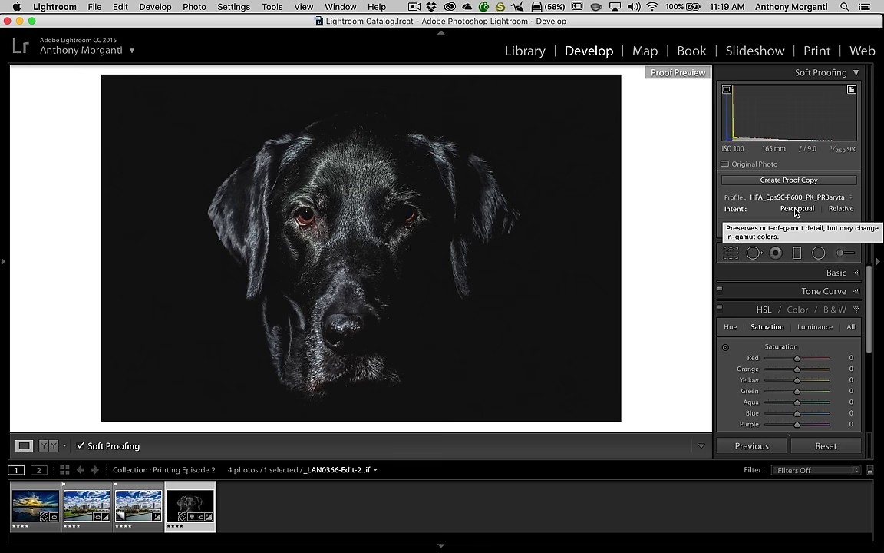
{"action": "left_click", "coordinate": [839, 209]}
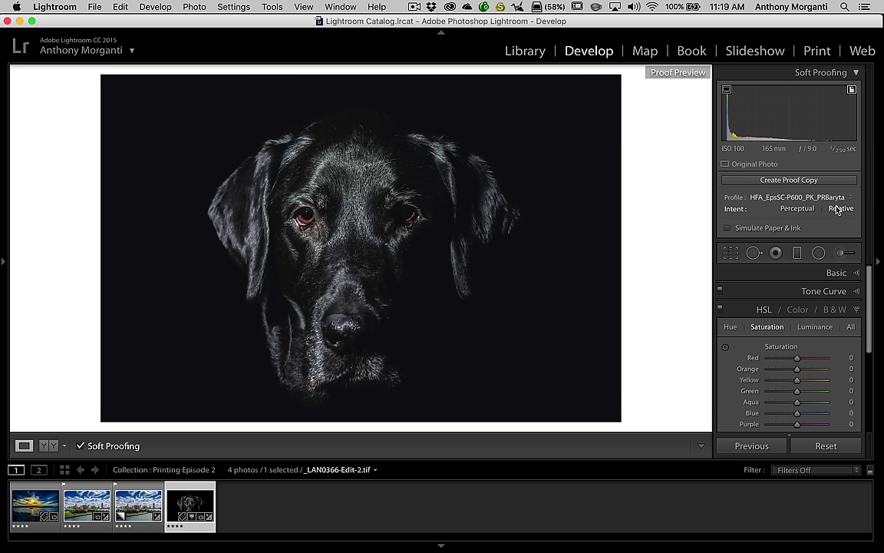
{"action": "left_click", "coordinate": [839, 209]}
{"action": "left_click", "coordinate": [792, 210]}
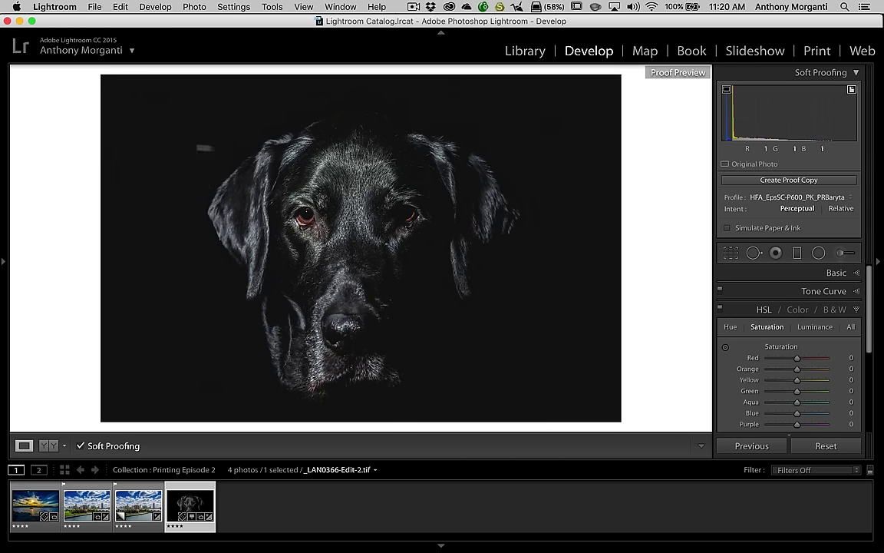
{"action": "left_click", "coordinate": [839, 208]}
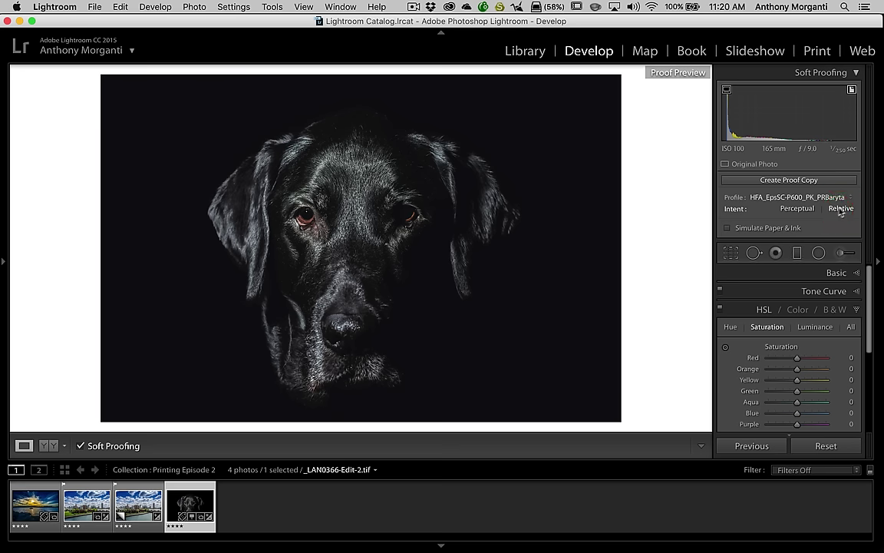
{"action": "left_click", "coordinate": [798, 210]}
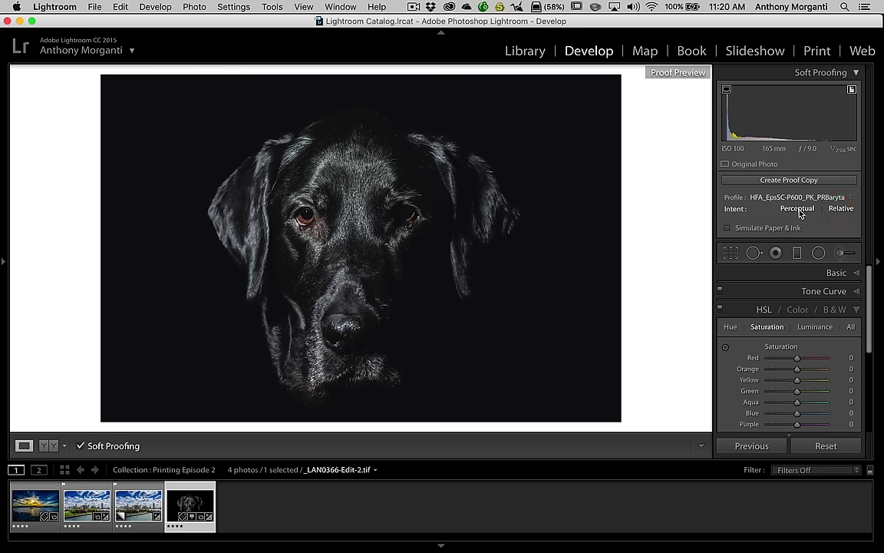
{"action": "left_click", "coordinate": [840, 208]}
Compare both rendering intents with Simulate Paper & Ink on, return to Relative and turn the simulation off.
{"action": "left_click", "coordinate": [727, 229]}
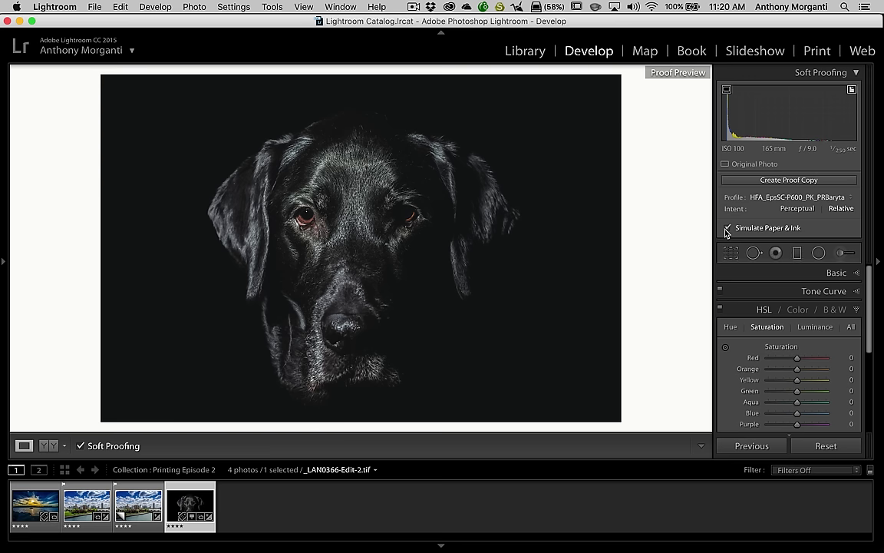
{"action": "left_click", "coordinate": [775, 213]}
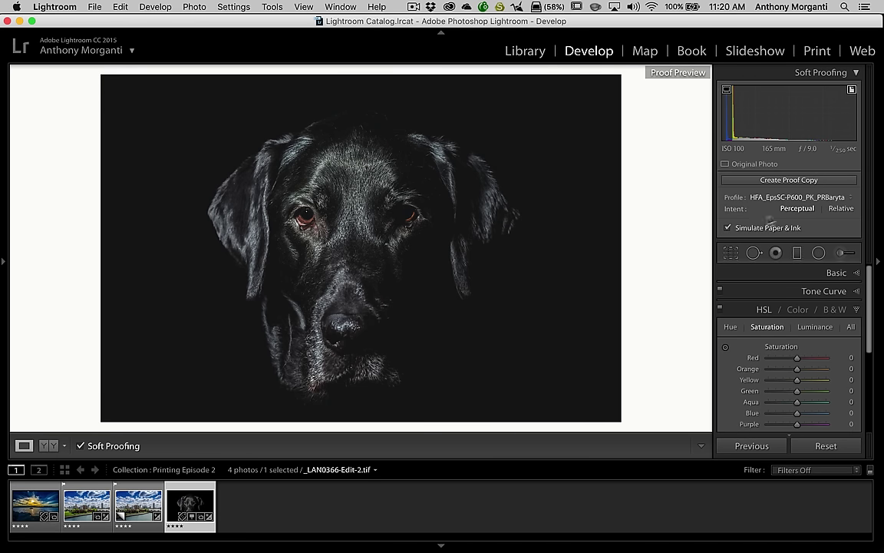
{"action": "left_click", "coordinate": [838, 207]}
{"action": "left_click", "coordinate": [803, 211]}
{"action": "left_click", "coordinate": [842, 209]}
{"action": "left_click", "coordinate": [730, 228]}
{"action": "left_click", "coordinate": [733, 228]}
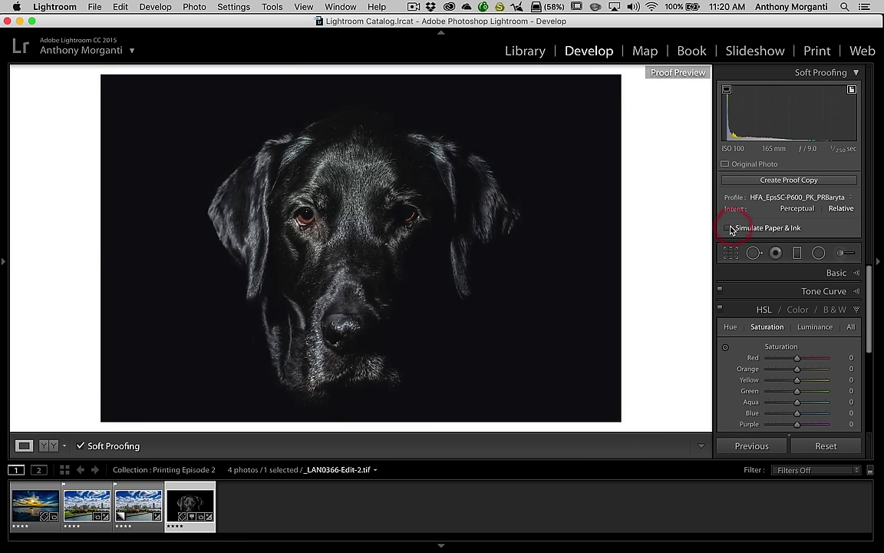